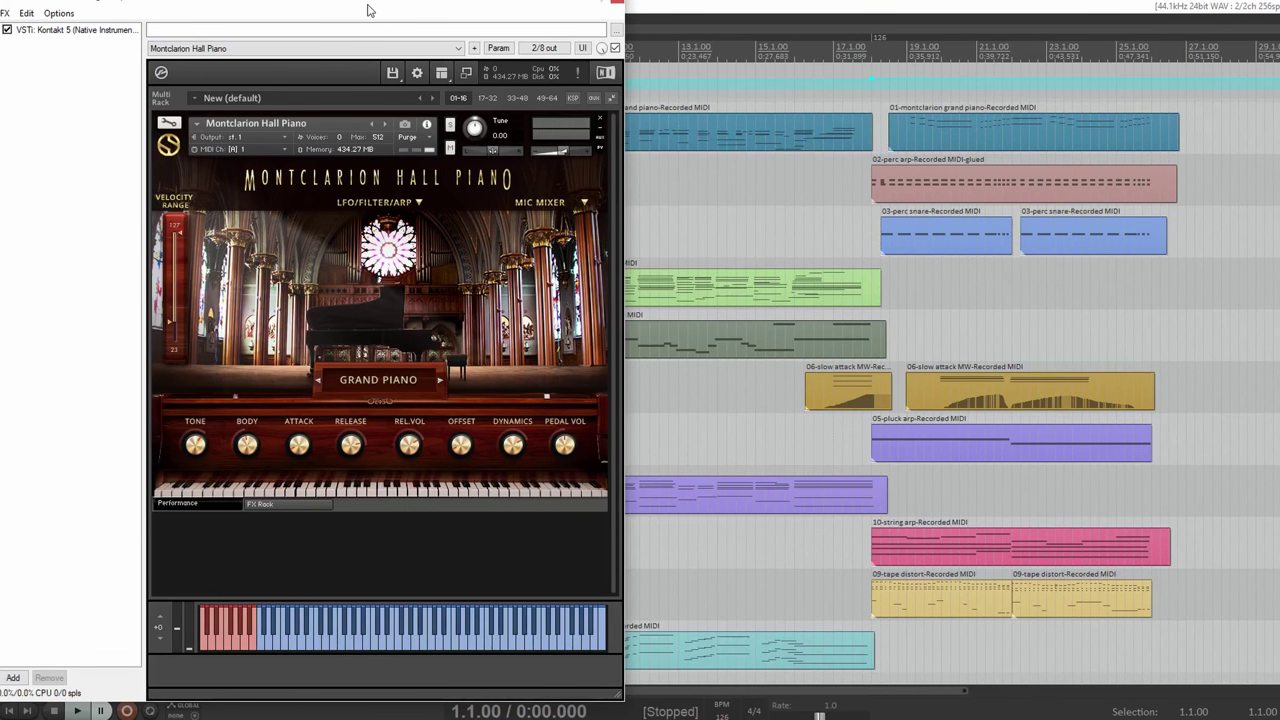
Toggle Kontakt's mic mixer and LFO/filter/arp panels, then close track 1's instrument window.
left_click(556, 203)
left_click(555, 202)
left_click(400, 204)
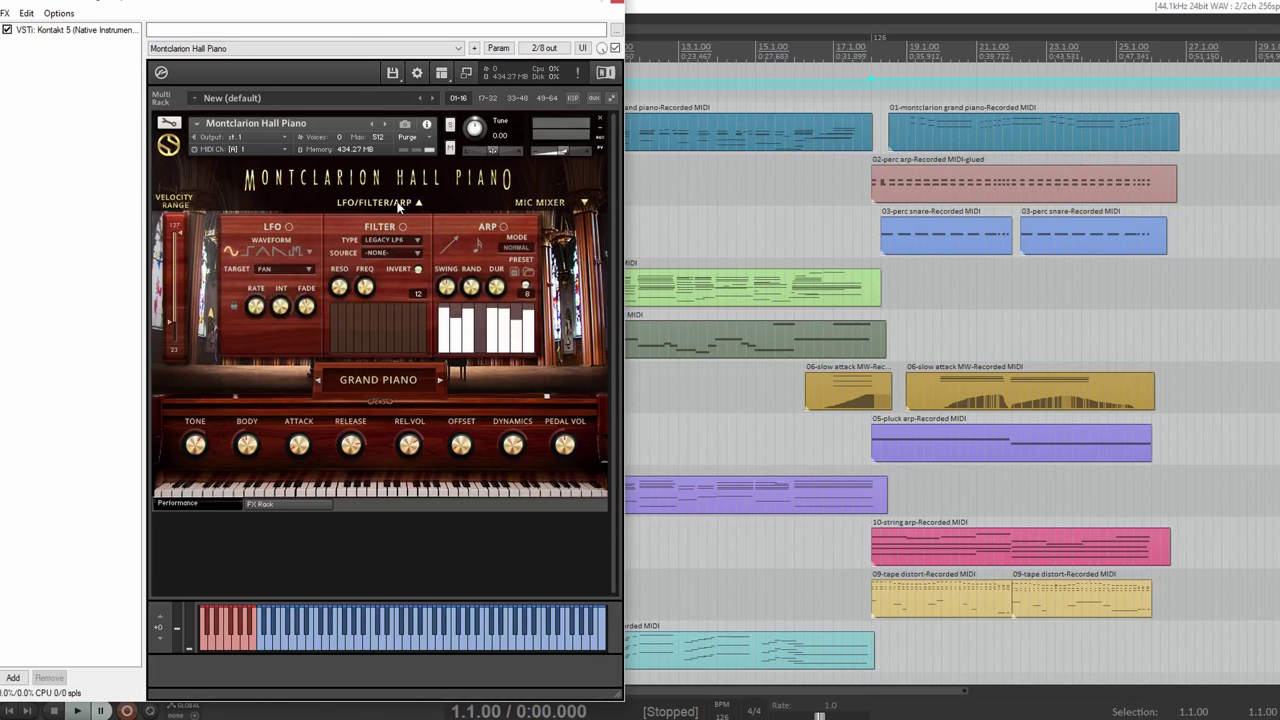
left_click(617, 3)
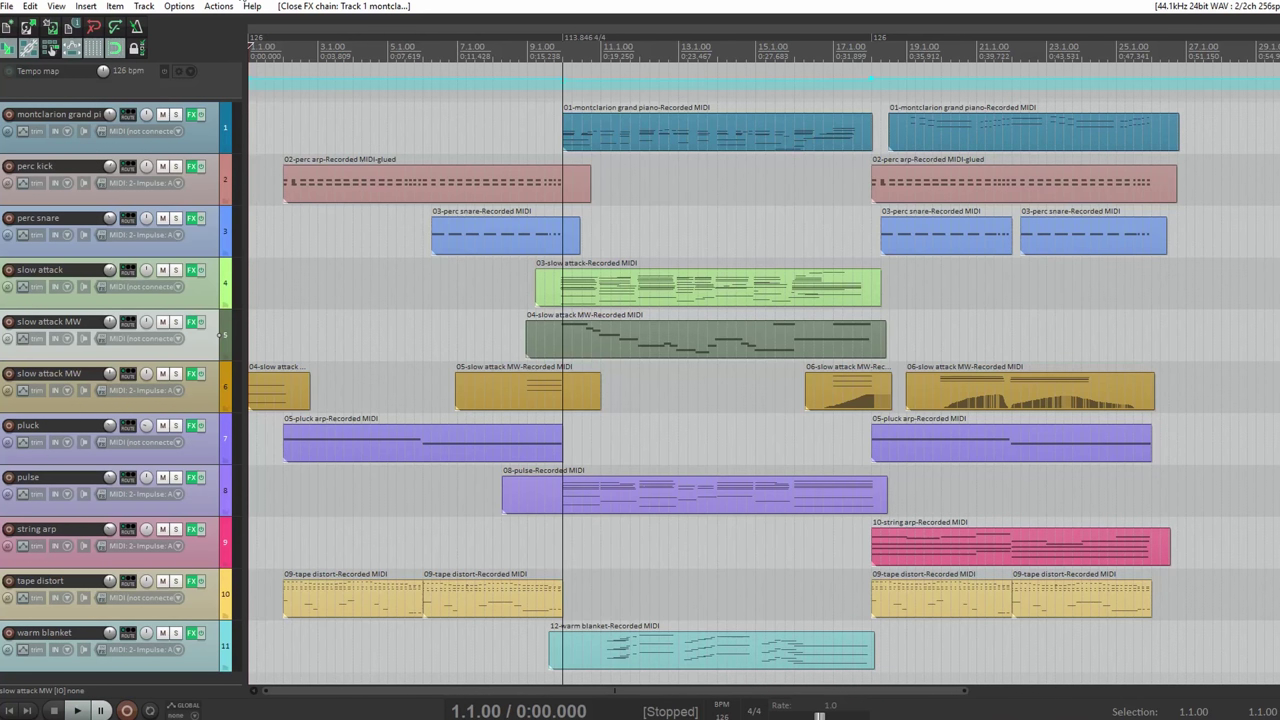
Play track 1's piano with its instrument shown, then open perc kick's Hand Slams instrument.
left_click(193, 114)
key("space")
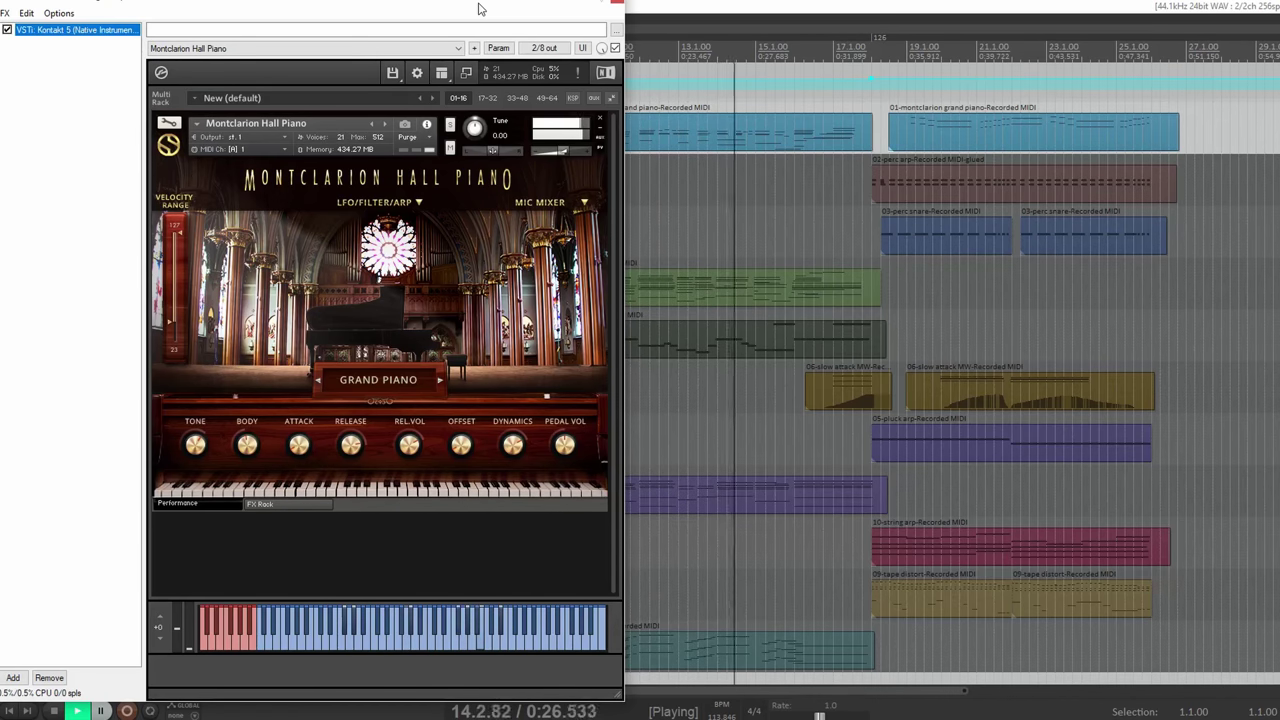
left_click(555, 203)
left_click(557, 203)
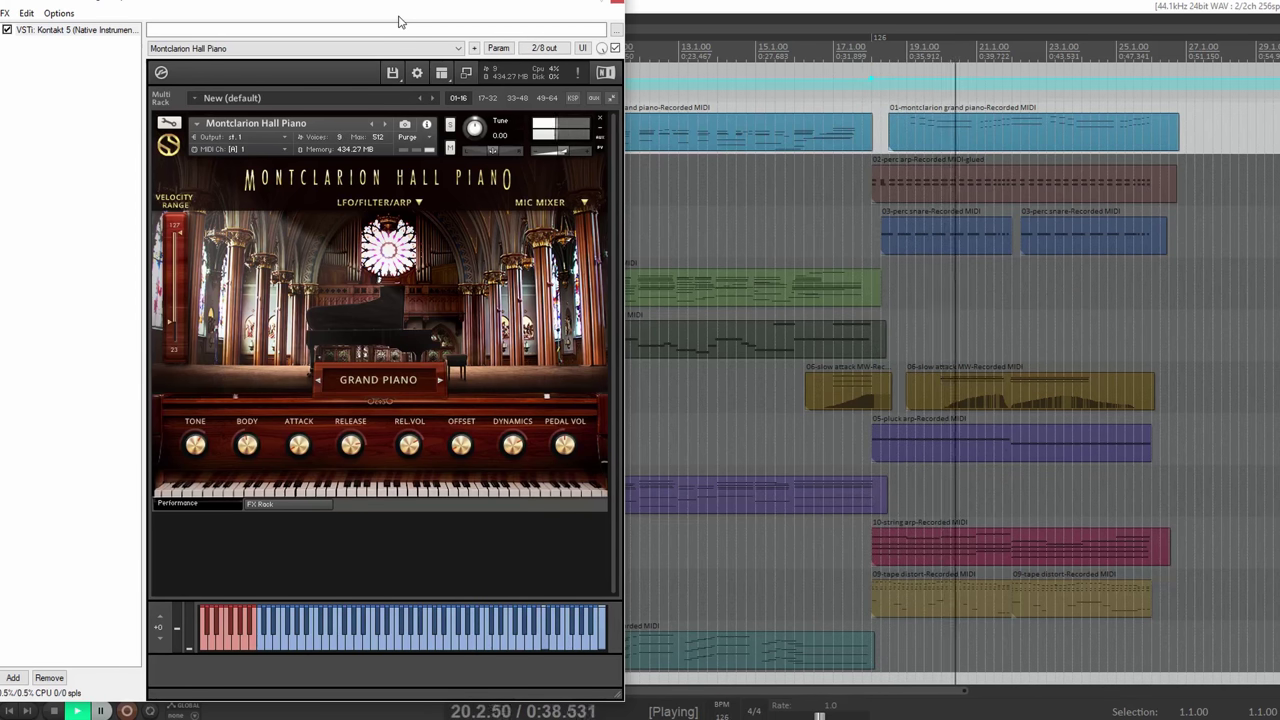
left_click(617, 3)
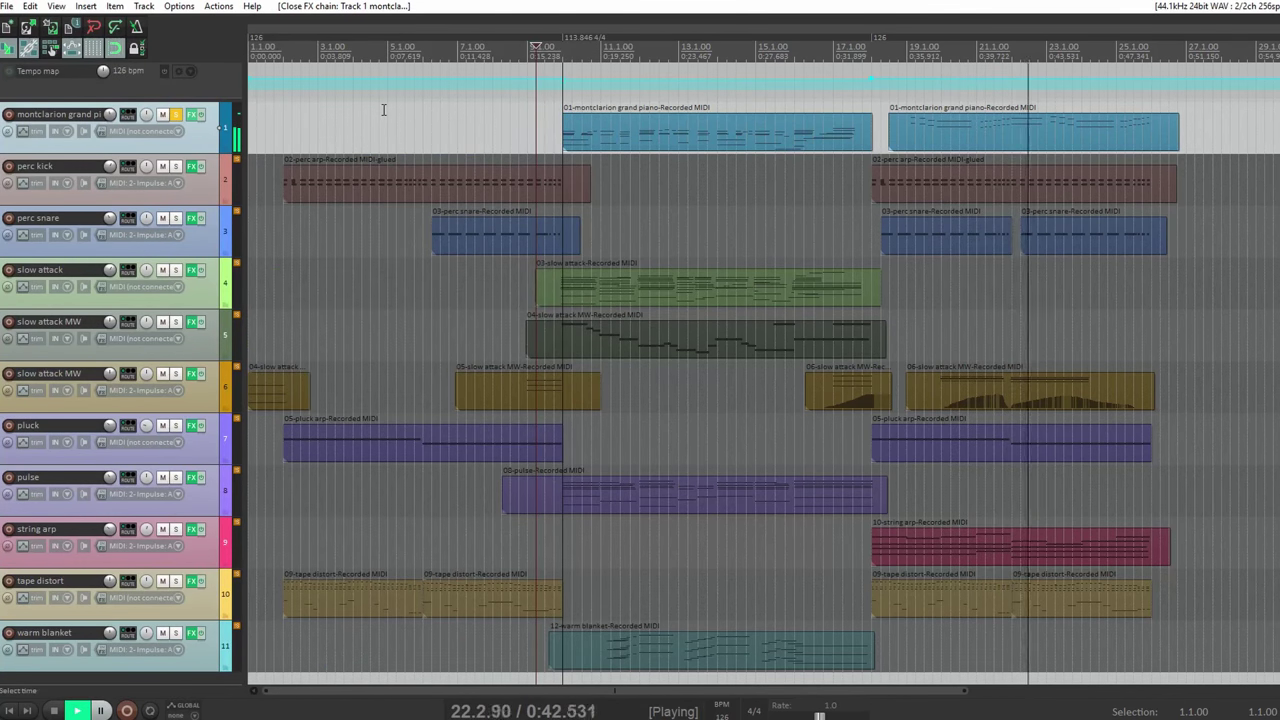
left_click(194, 166)
Collapse perc kick's LFO panel, browse its sound list unchanged, close it, stop, and unsolo.
left_click(678, 246)
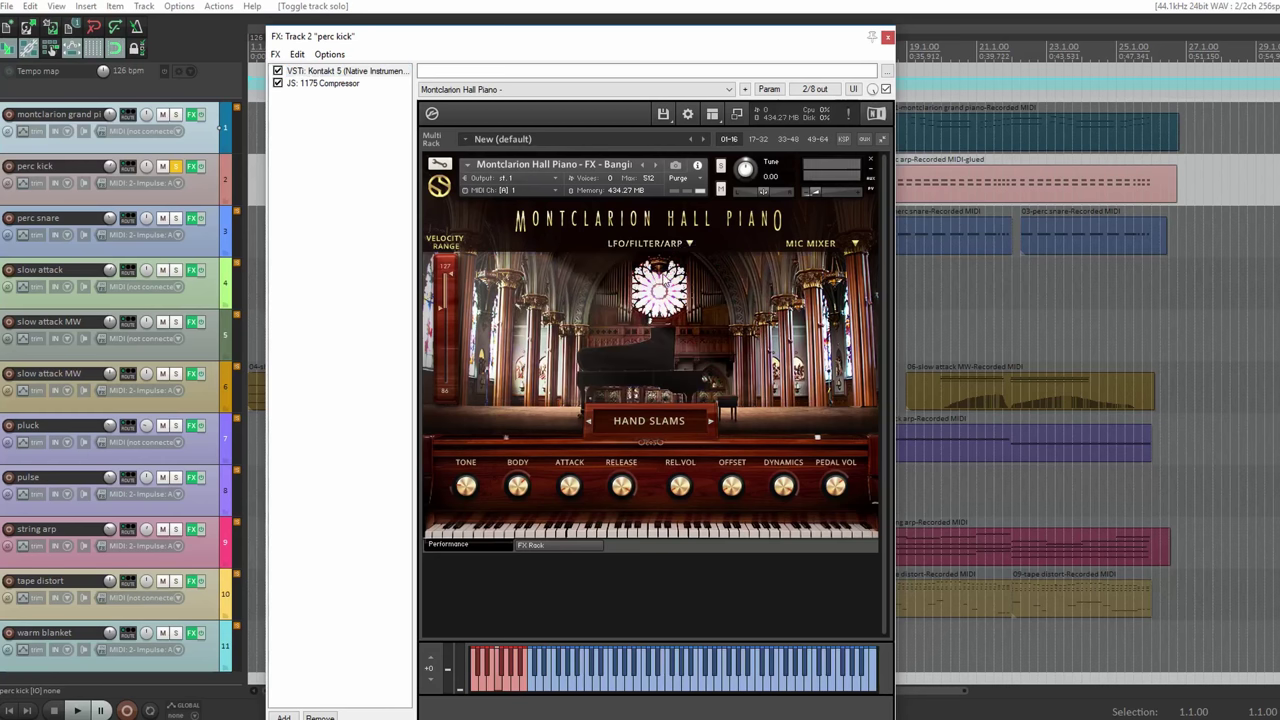
left_click(665, 421)
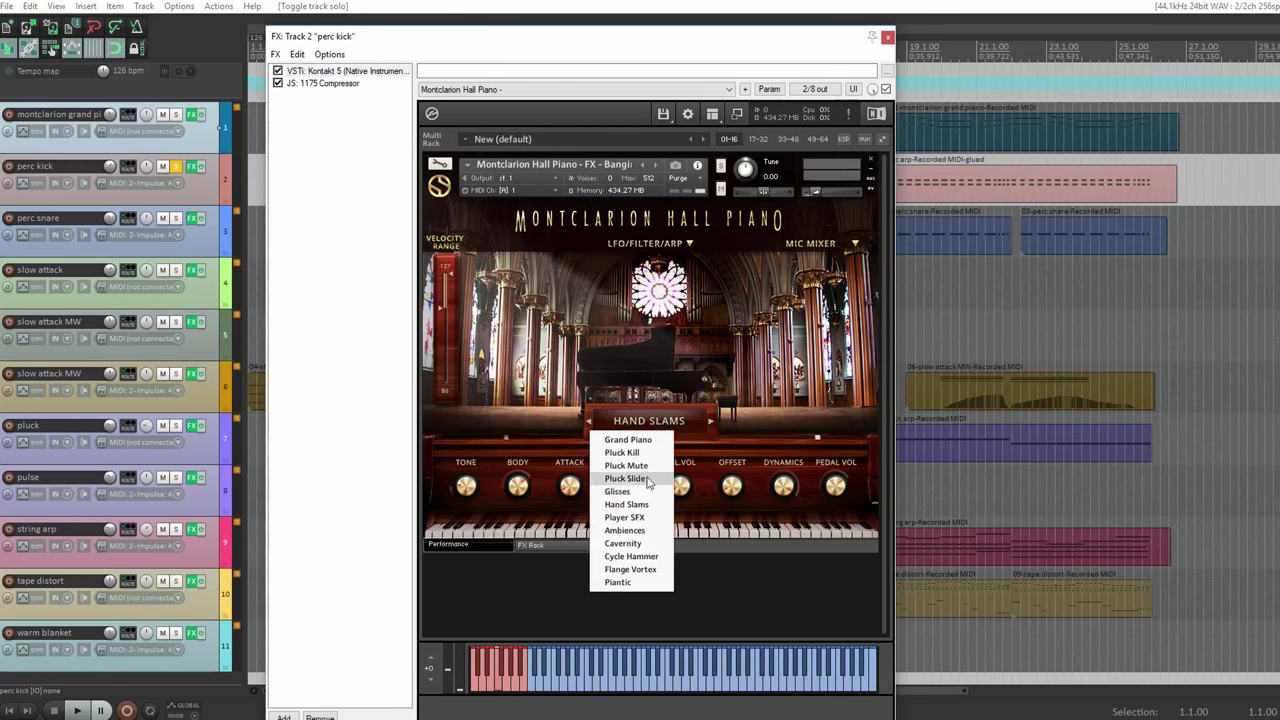
left_click(706, 350)
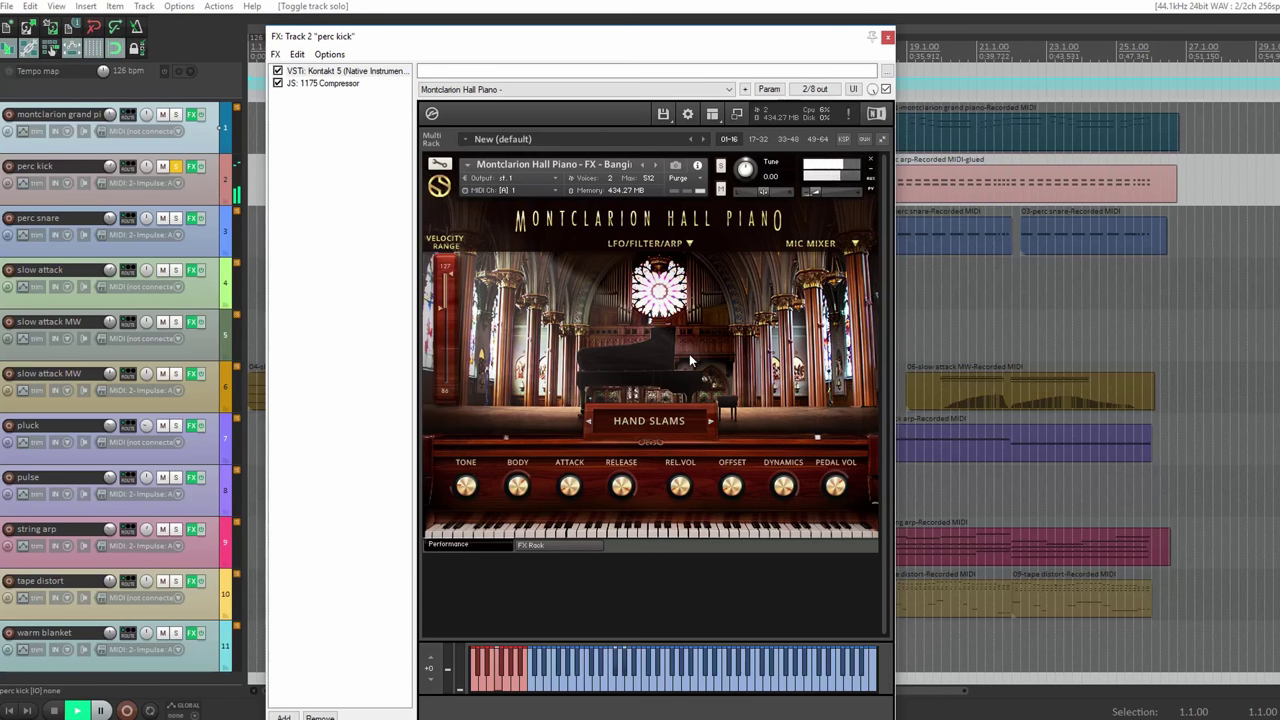
left_click(887, 38)
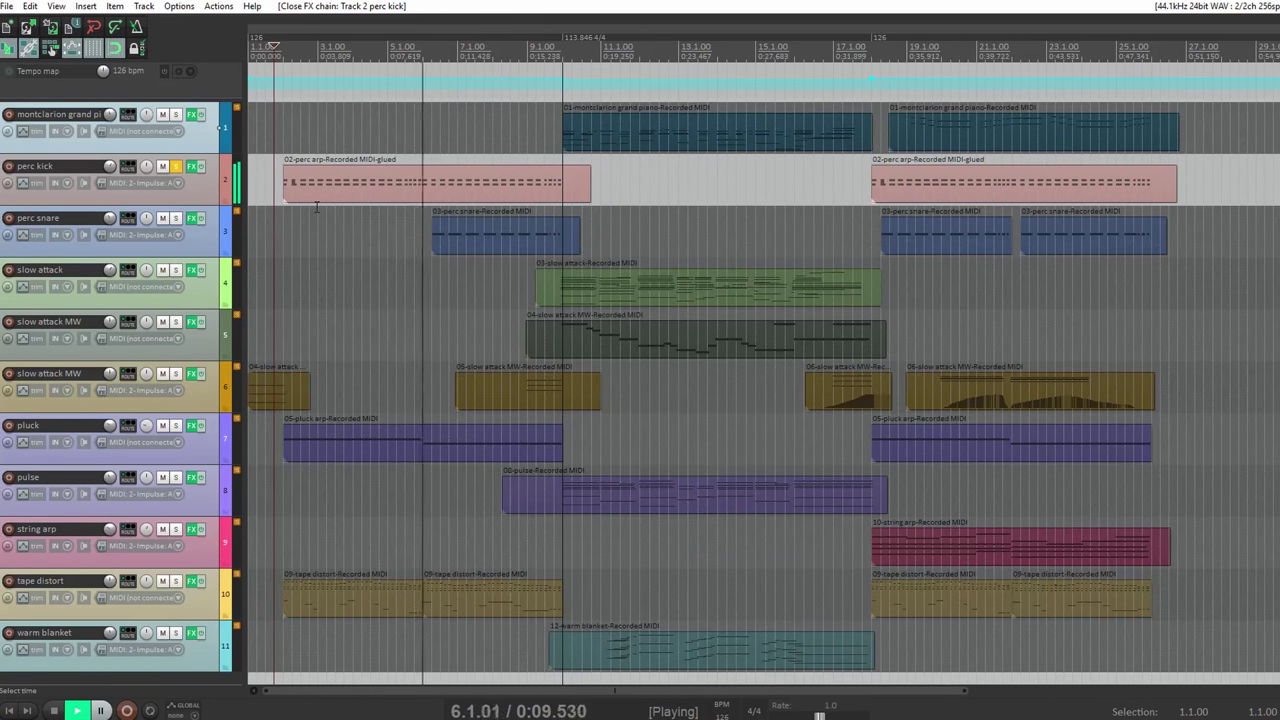
key("space")
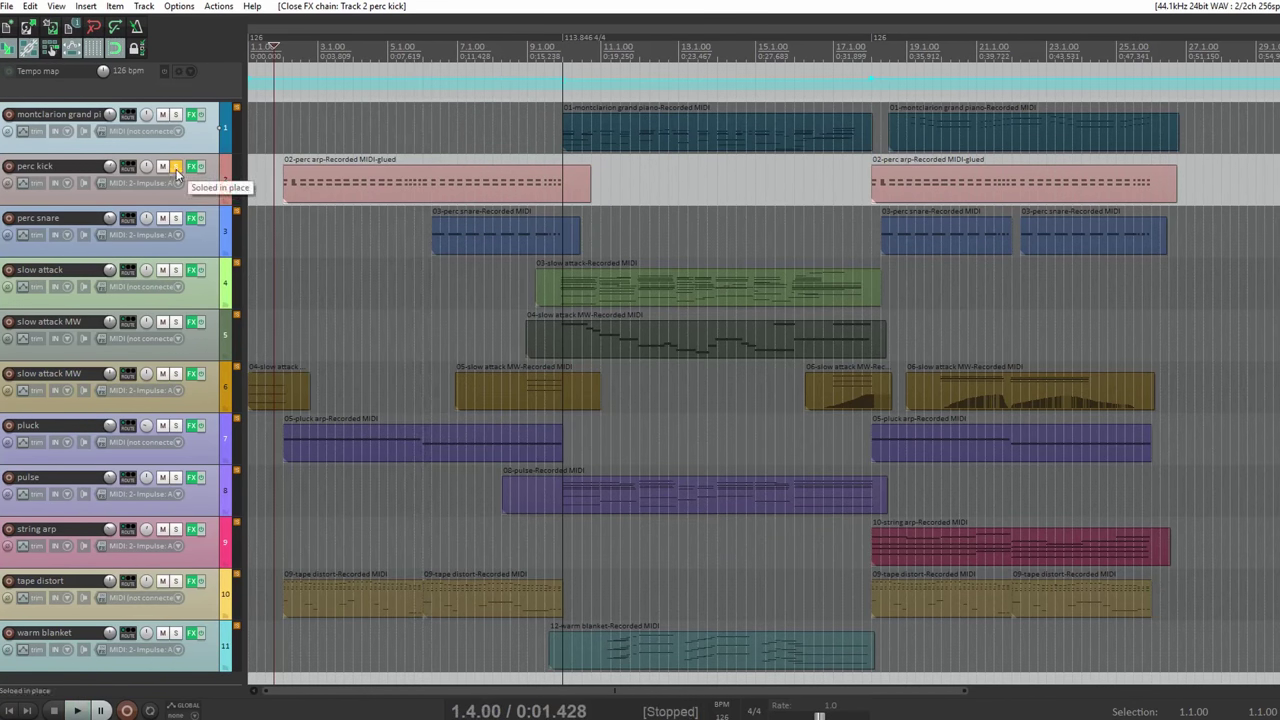
left_click(176, 170)
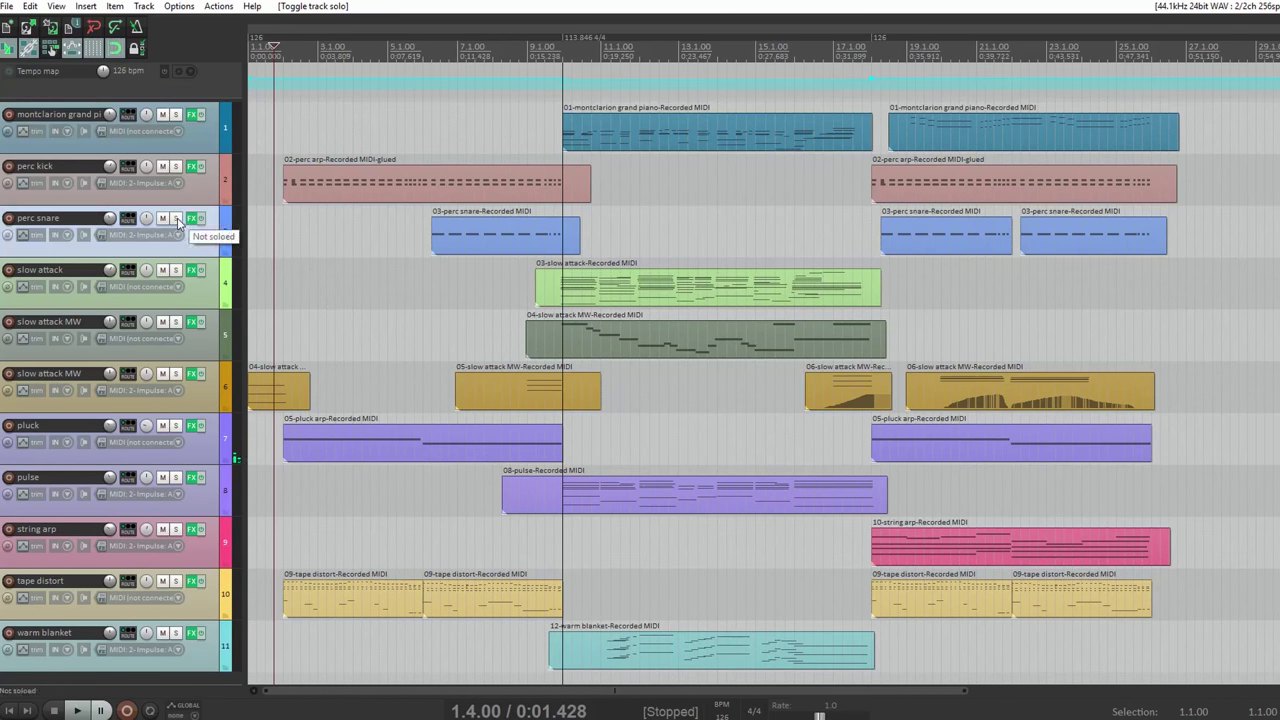
Solo perc snare, glance at its instrument, play it, then move the solo to slow attack.
left_click(176, 219)
left_click(193, 219)
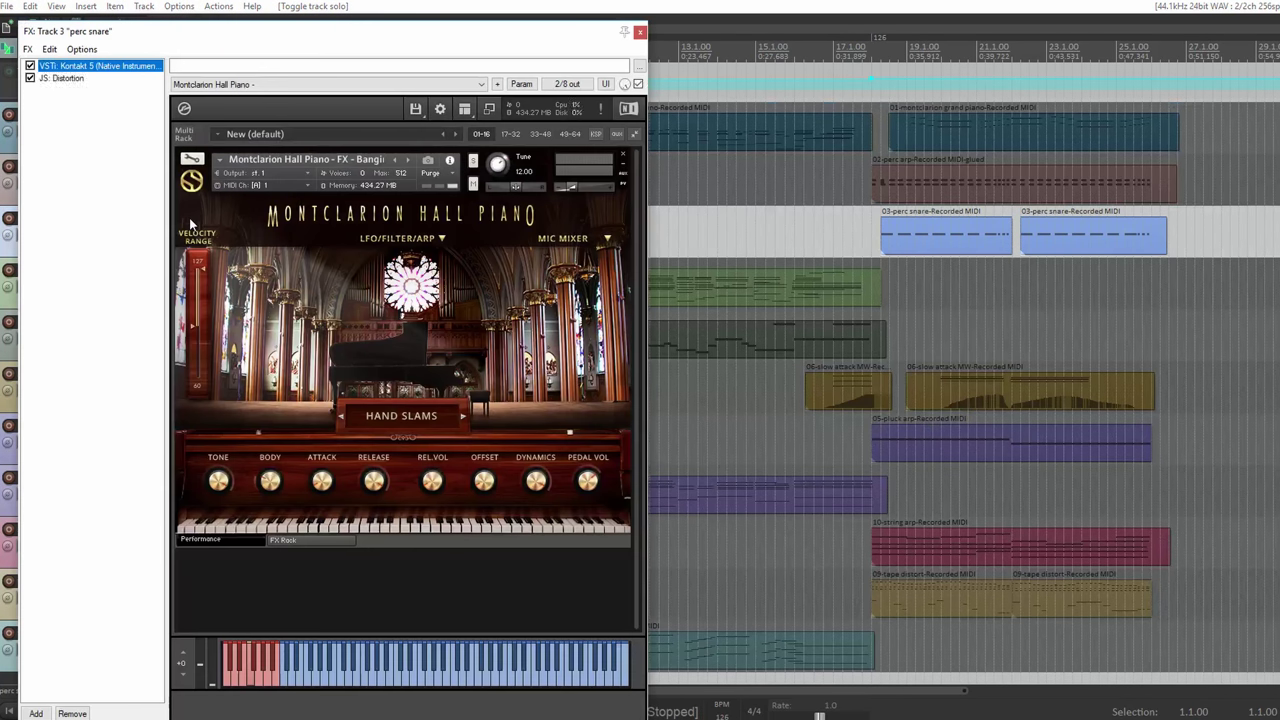
key("Escape")
key("space")
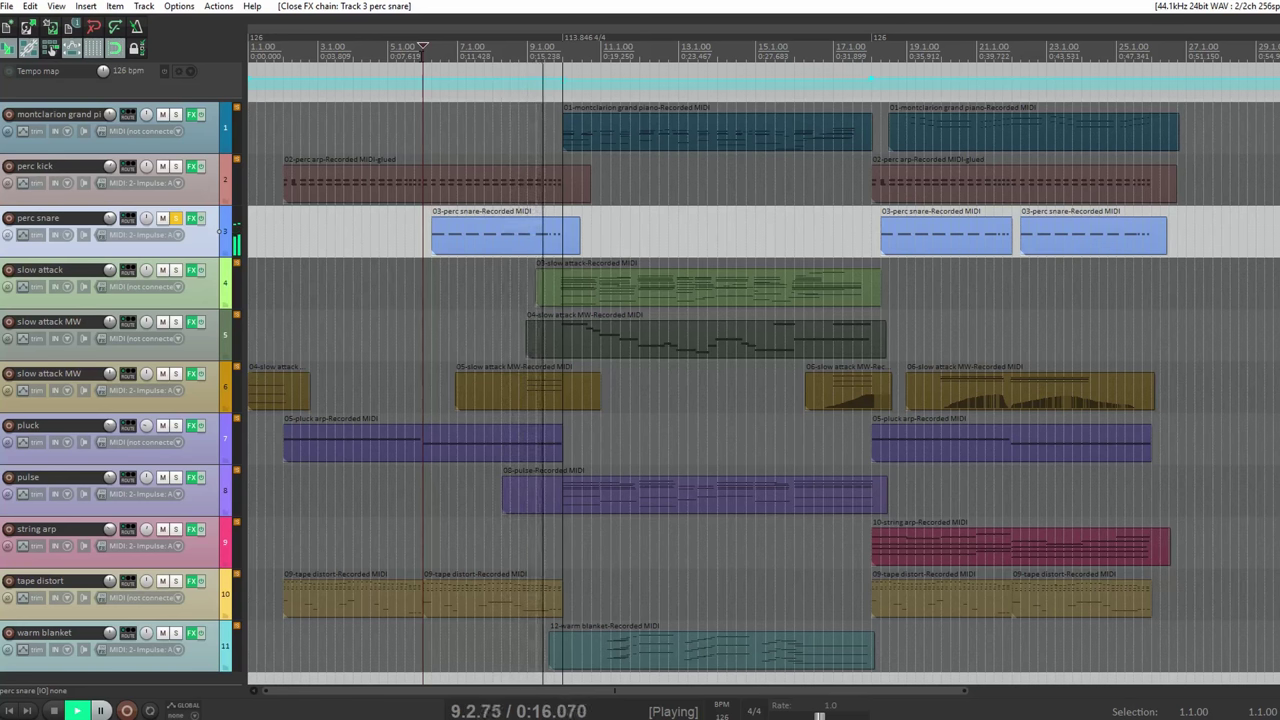
key("space")
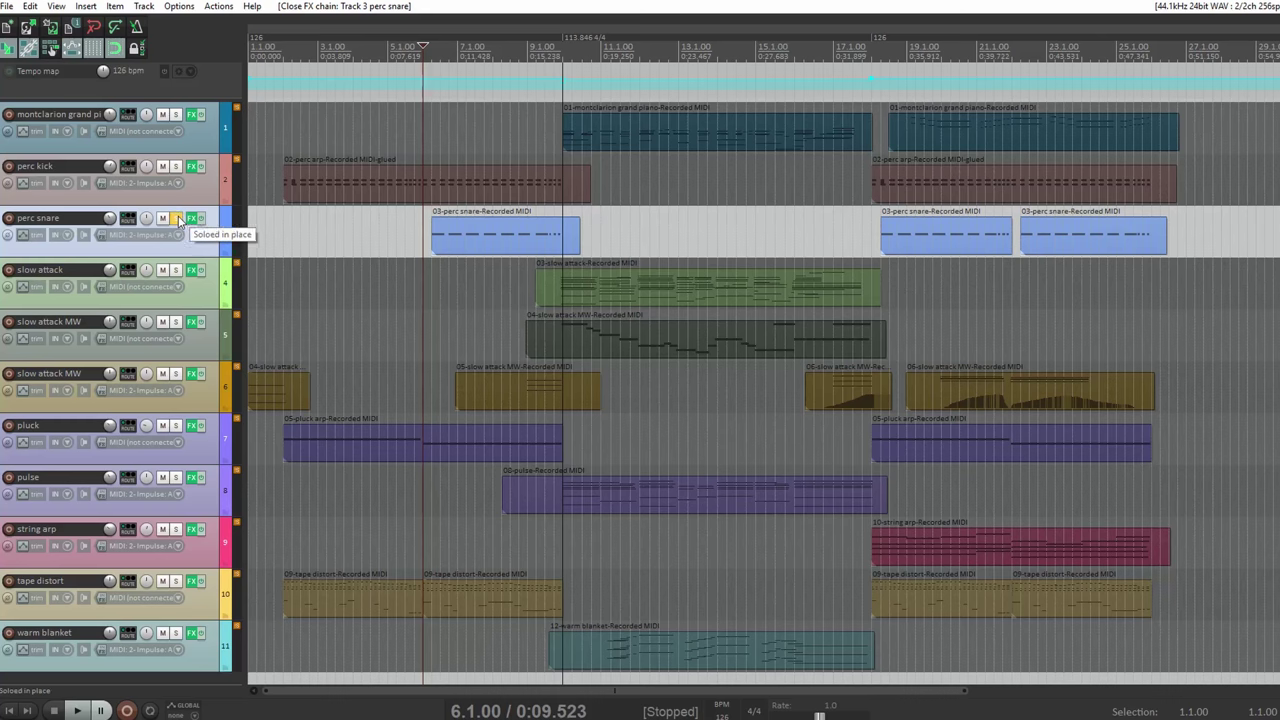
left_click(178, 218)
left_click(176, 272)
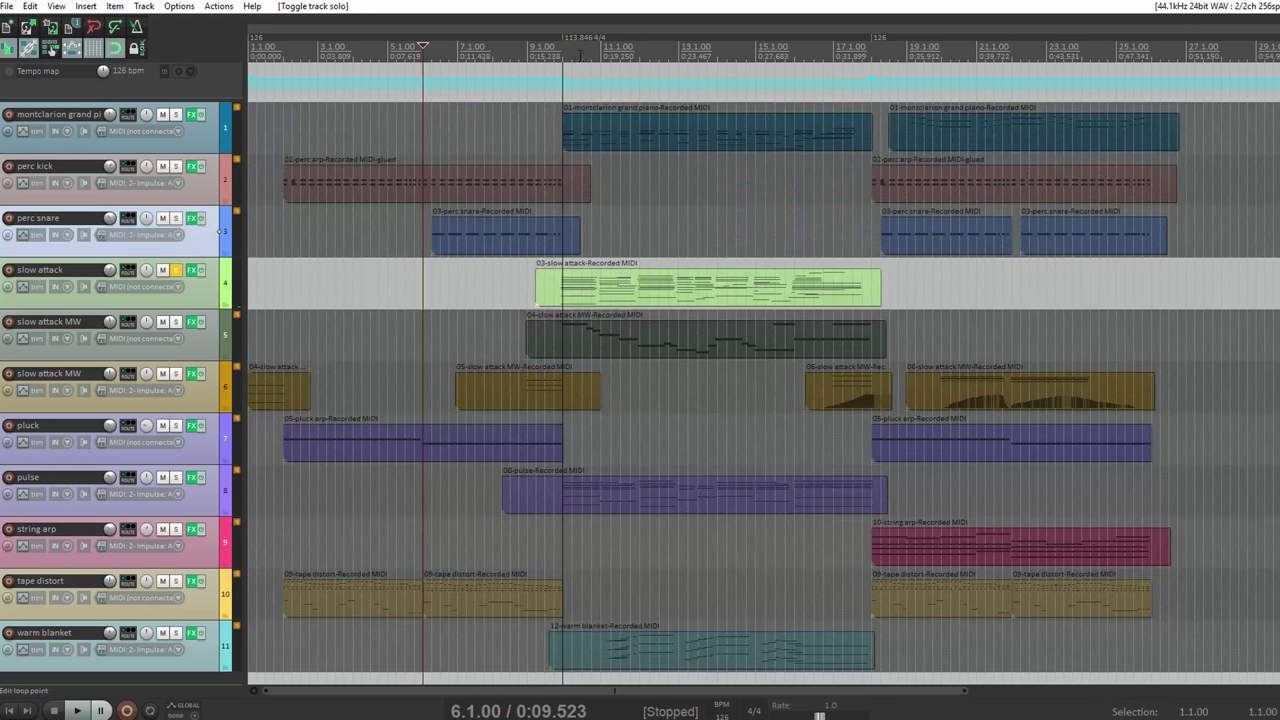
Play slow attack with its instrument shown, then open the slow attack MW track's instrument.
left_click(194, 270)
key("space")
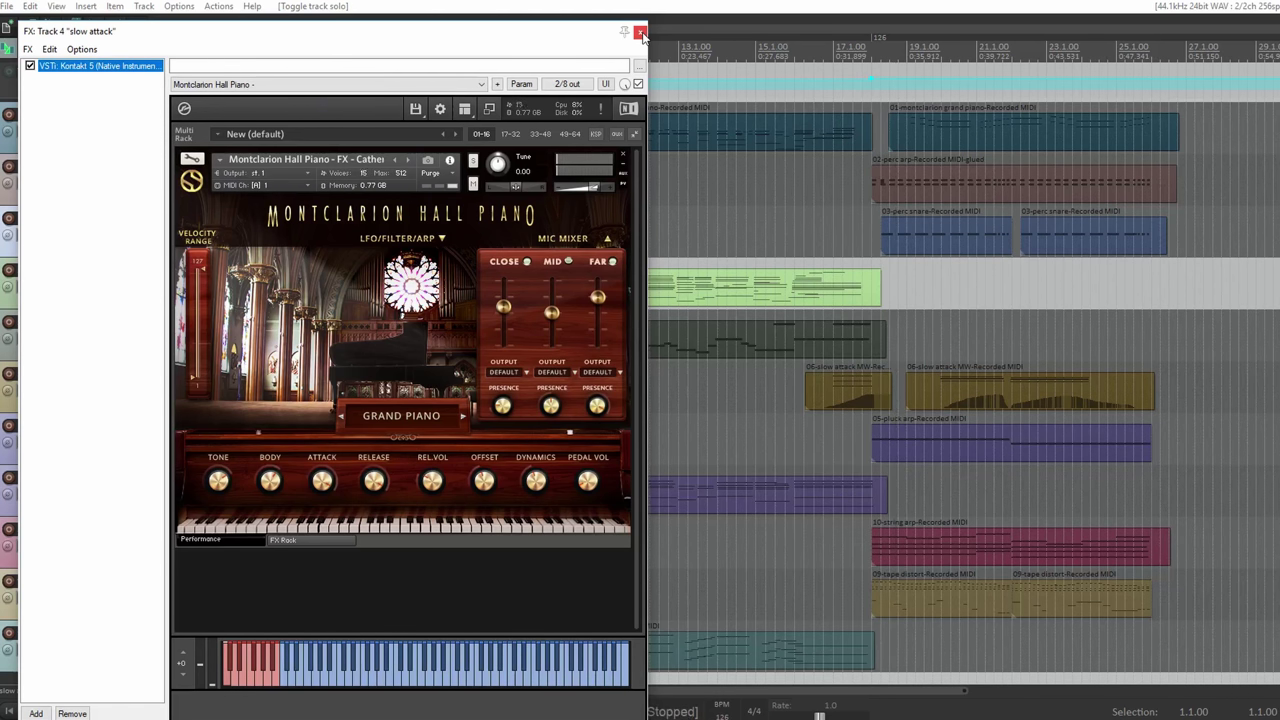
left_click(641, 34)
key("Down")
key("shift+f")
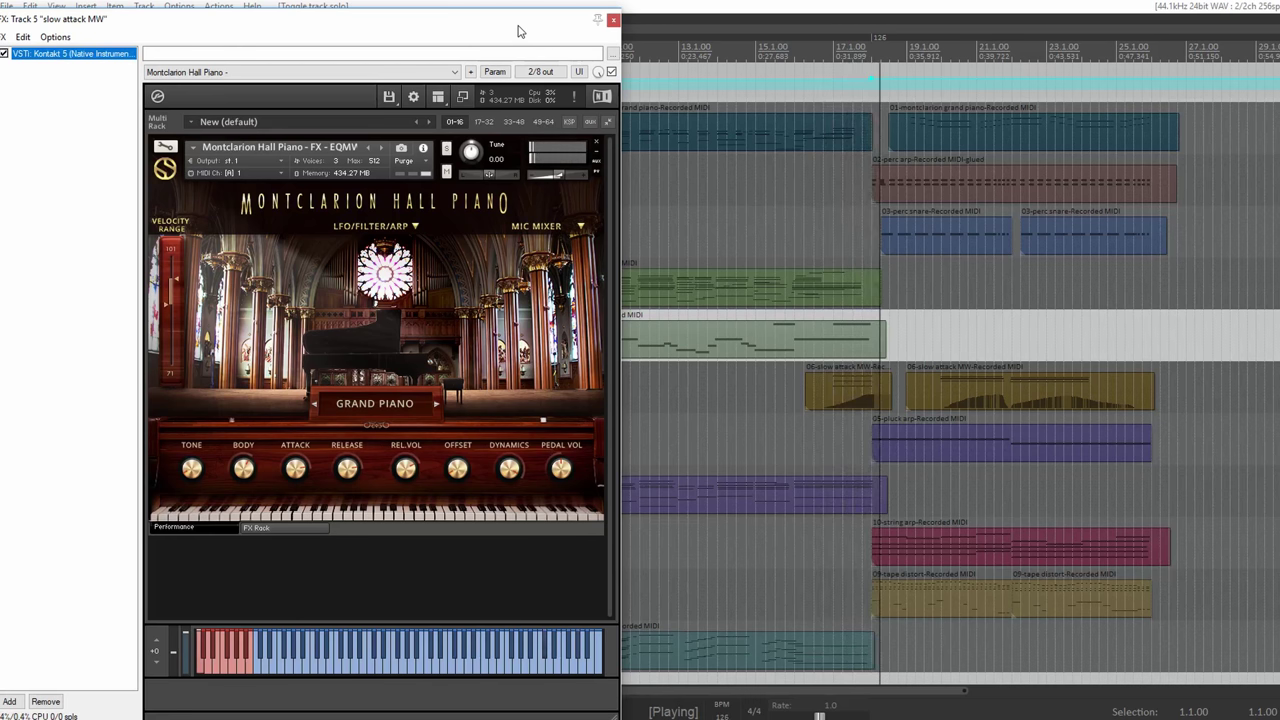
Stop playback and close the slow attack MW Grand Piano window.
key("space")
left_click(613, 19)
Solo track 6, play from the start jumping to bars 8 and 16, then stop and select pluck.
left_click(176, 373)
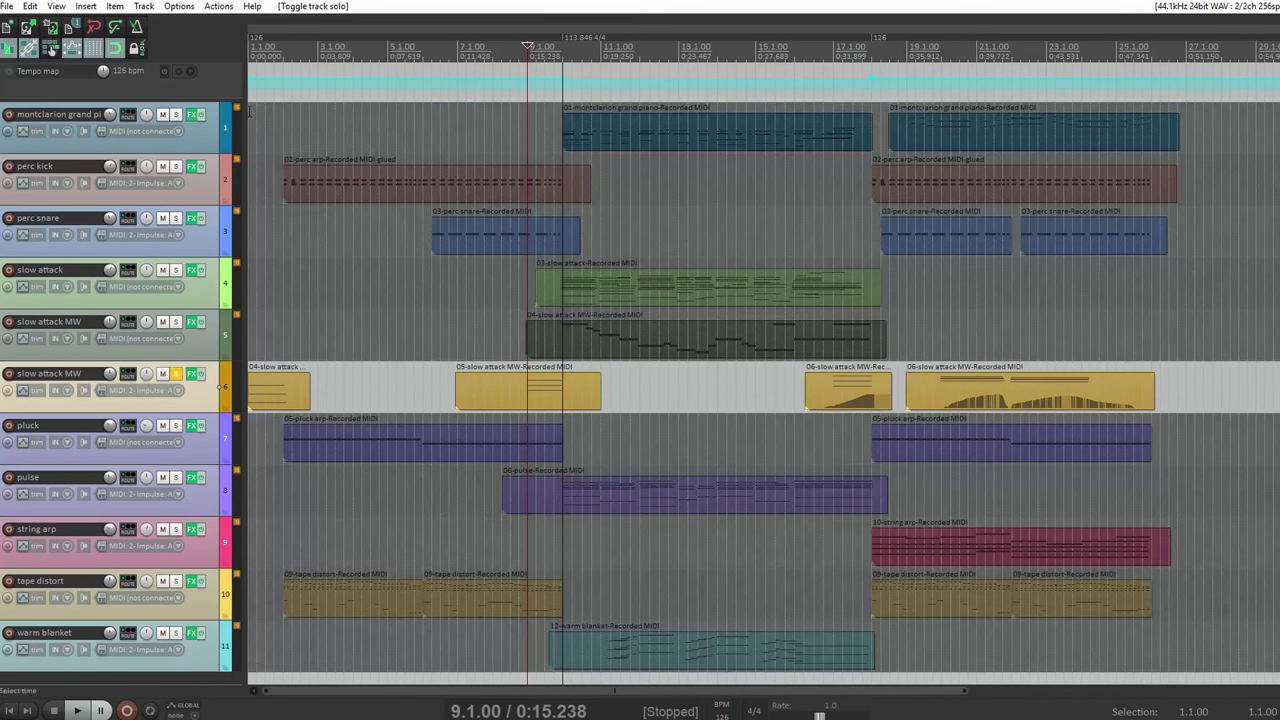
key("Home")
key("space")
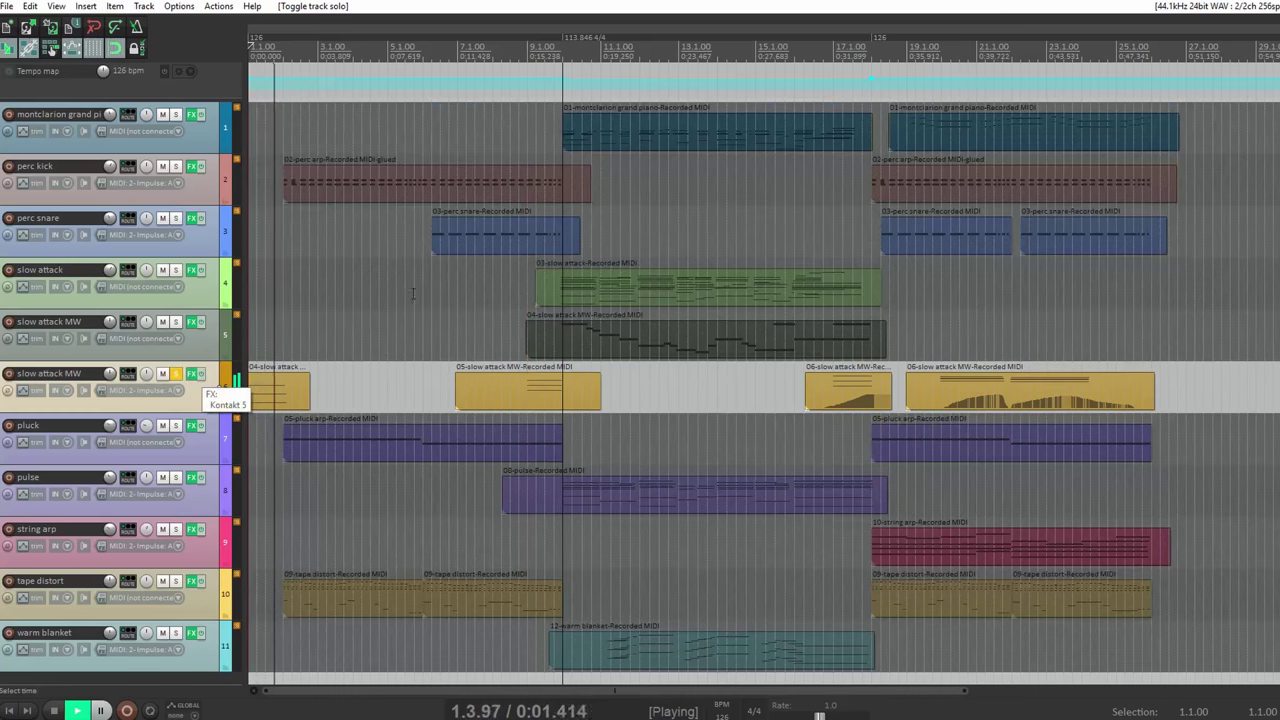
left_click(511, 62)
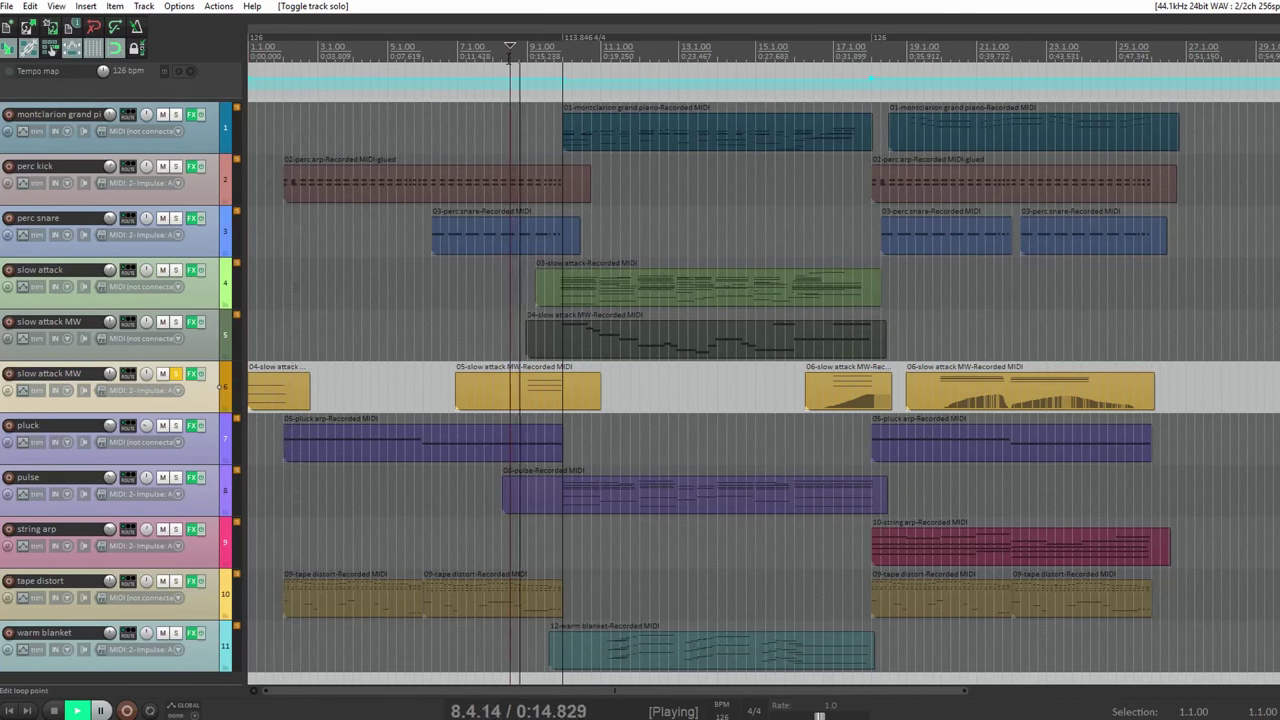
left_click(793, 62)
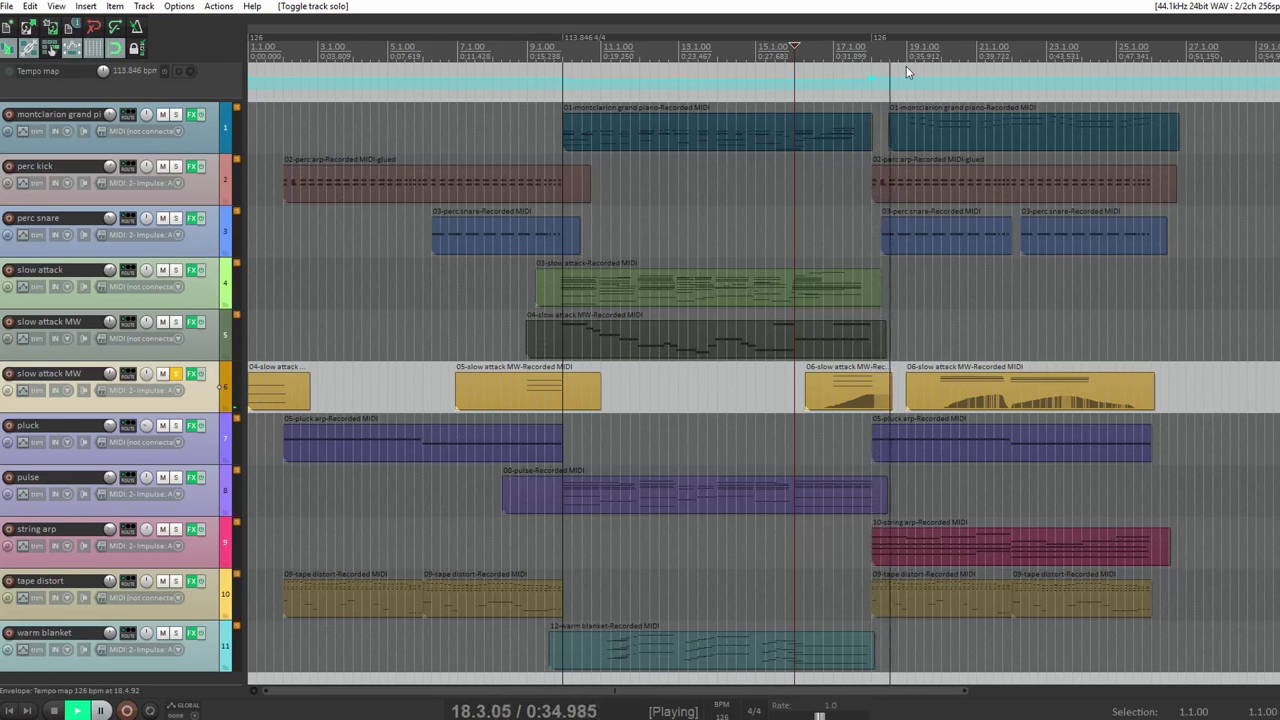
key("space")
left_click(195, 445)
Confirm pluck's Pluck Mute sound, play the track, close its instrument window and stop.
left_click(190, 428)
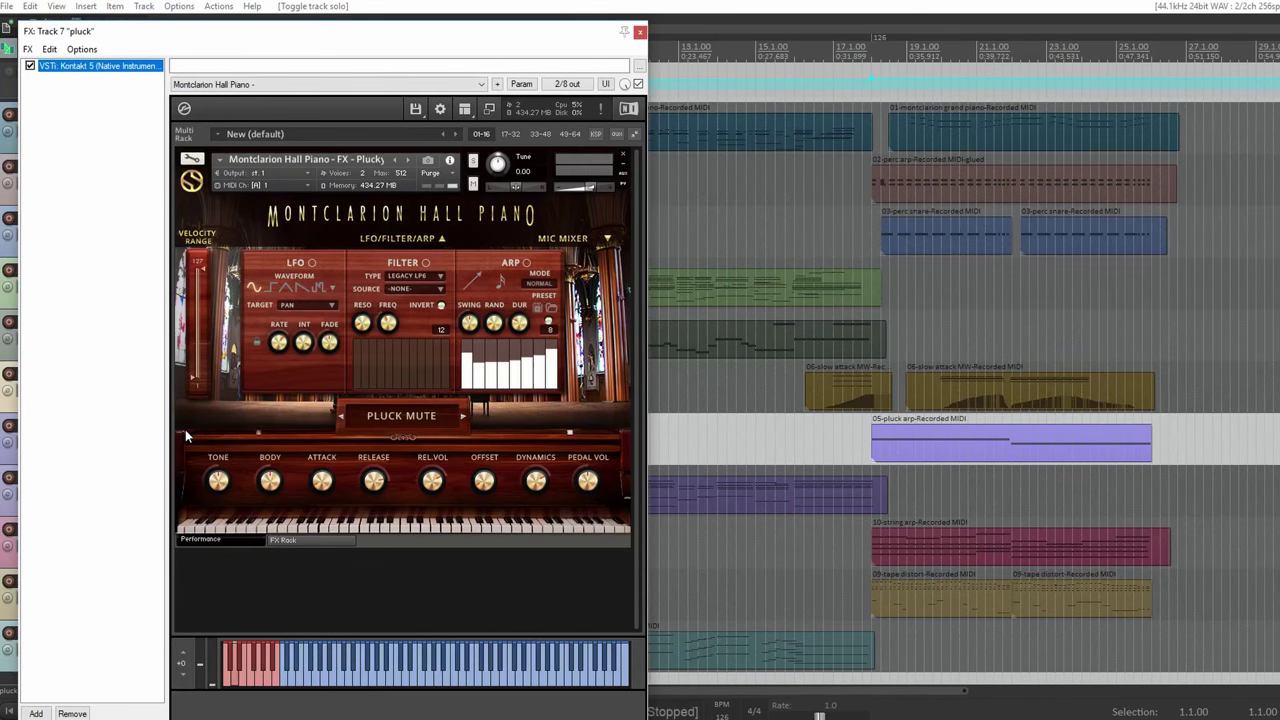
left_click(455, 415)
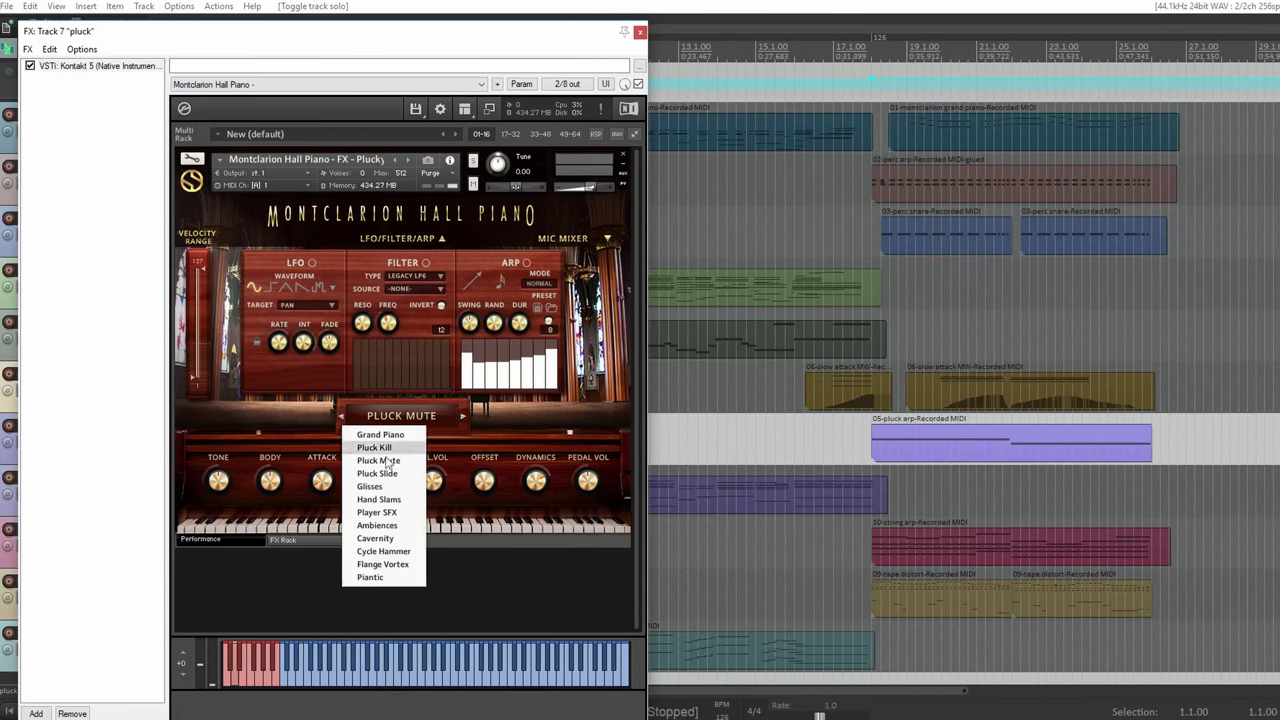
left_click(458, 596)
key("space")
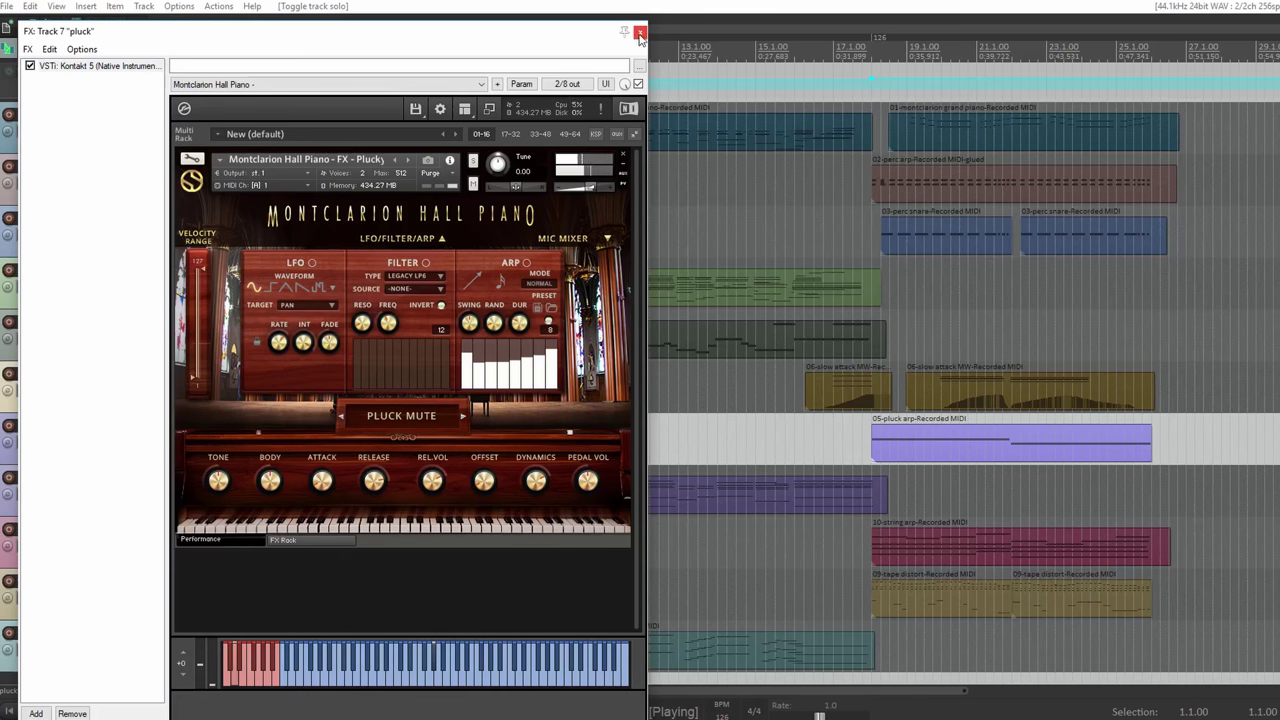
left_click(640, 35)
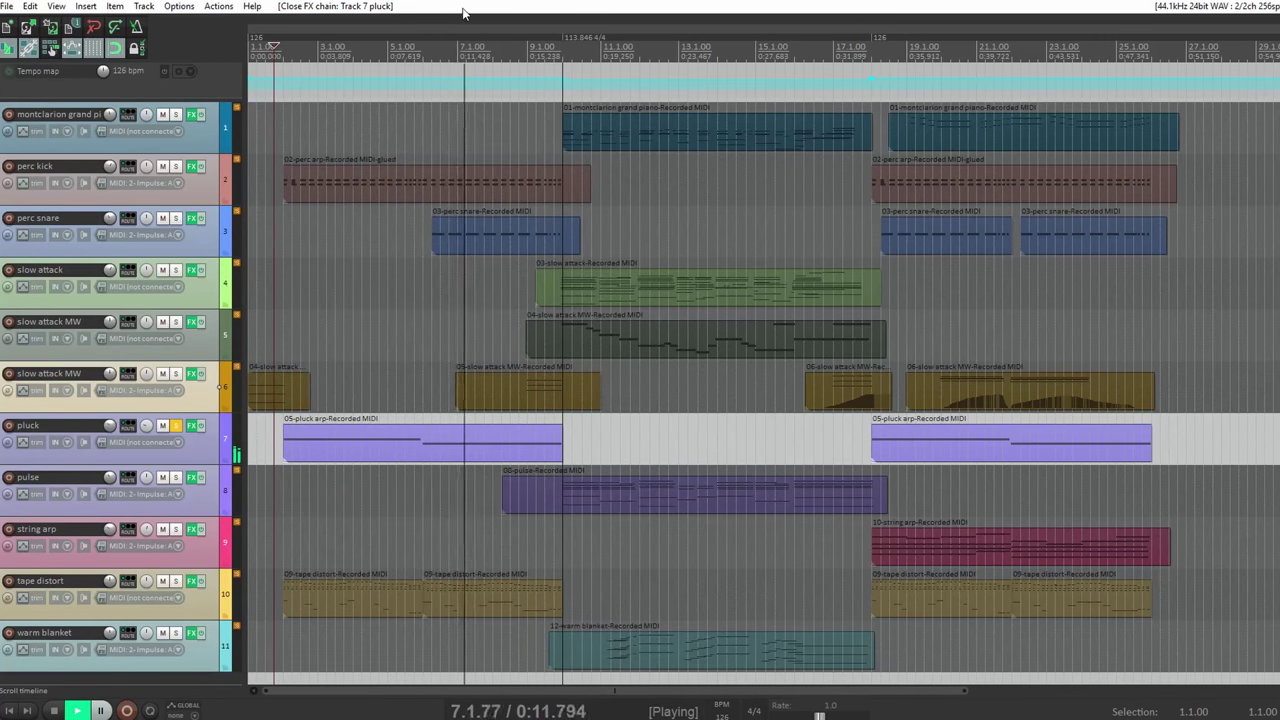
key("space")
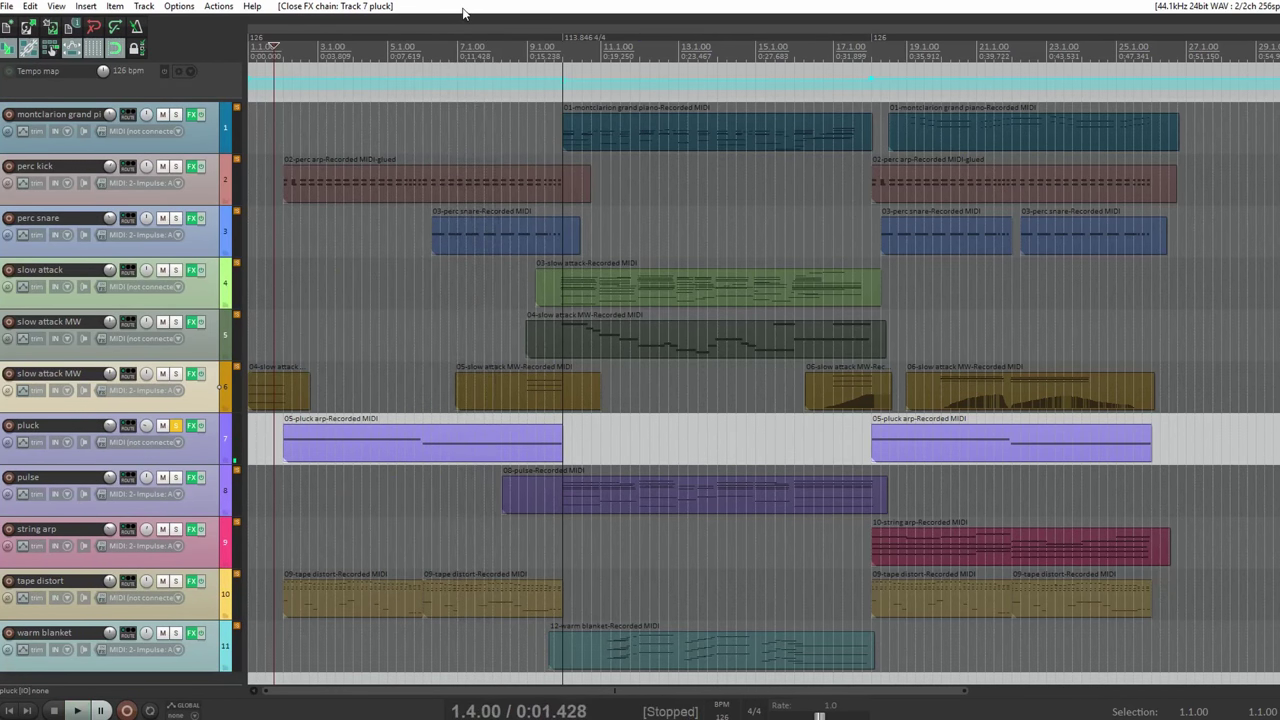
Move the solo from pluck to pulse, play it with its preset shown, then unsolo and stop.
left_click(175, 426)
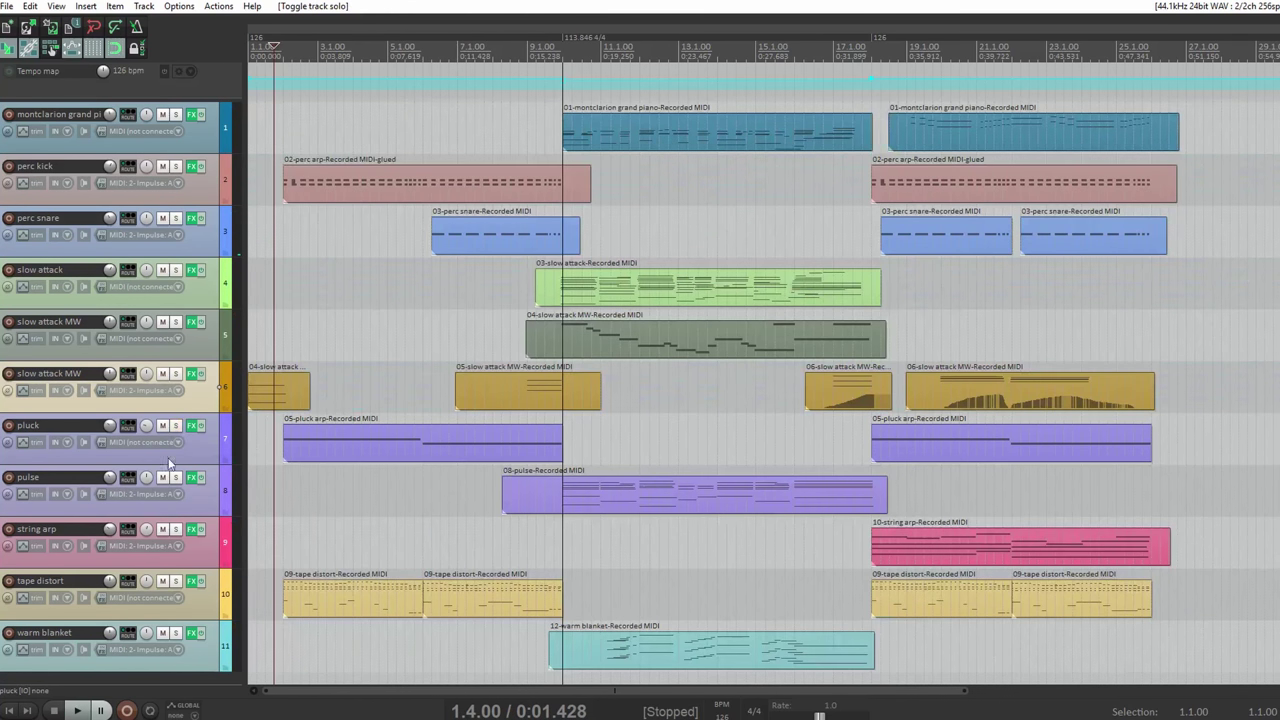
left_click(189, 501)
left_click(175, 477)
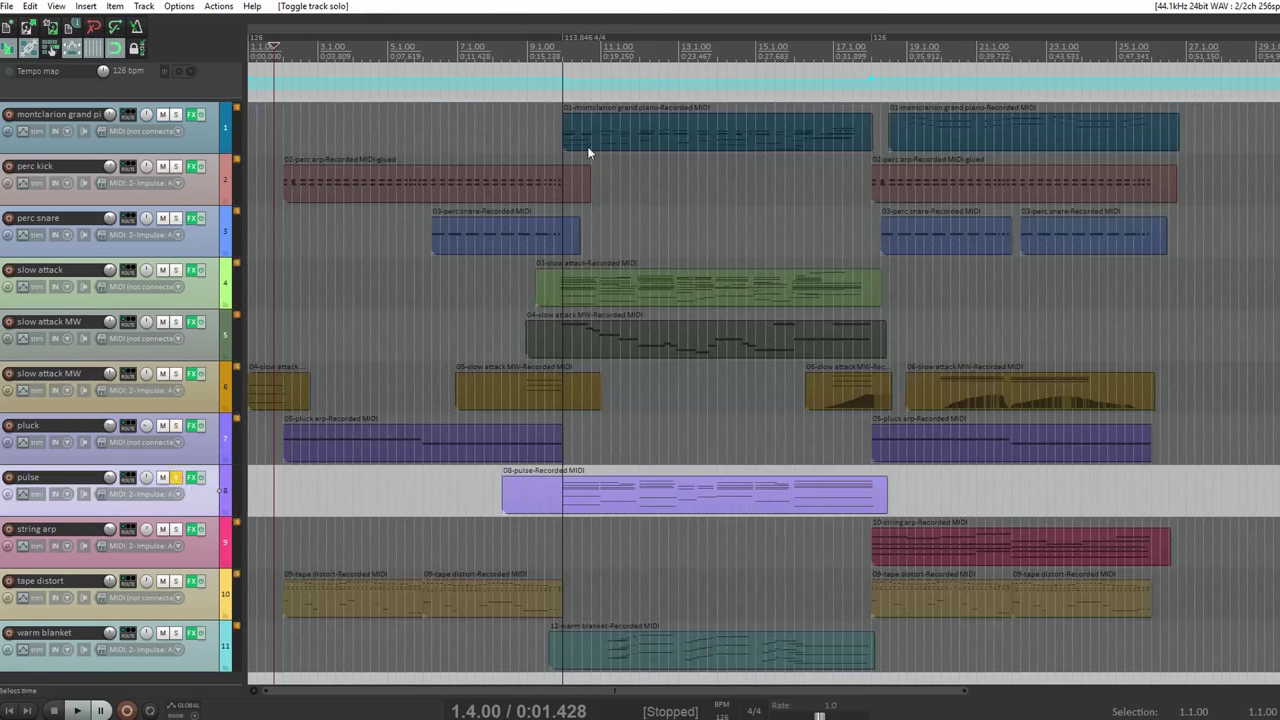
key("space")
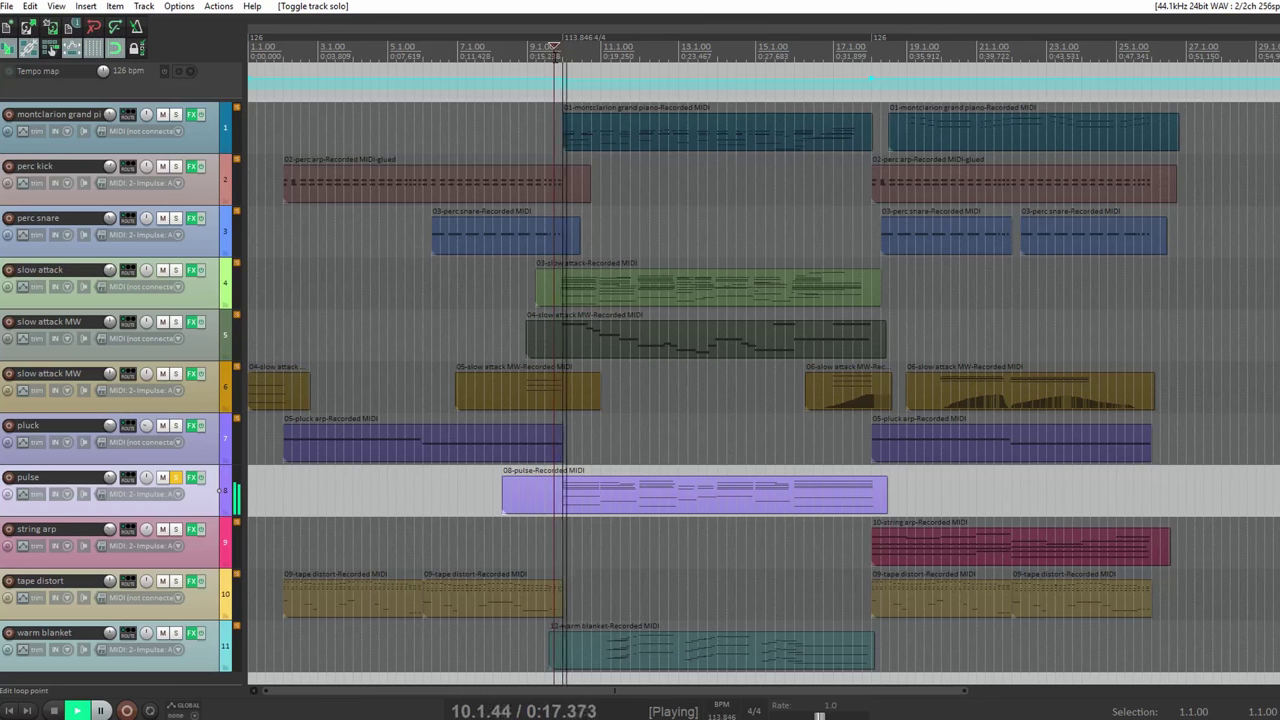
left_click(193, 478)
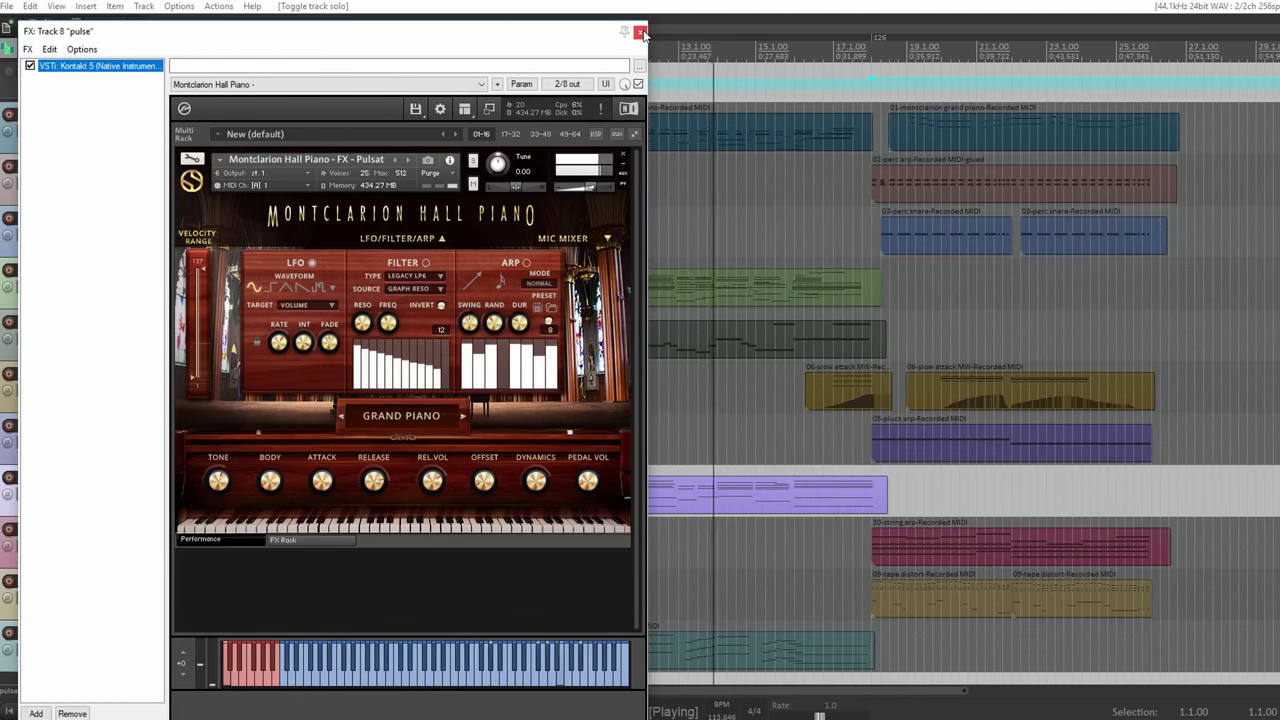
left_click(640, 33)
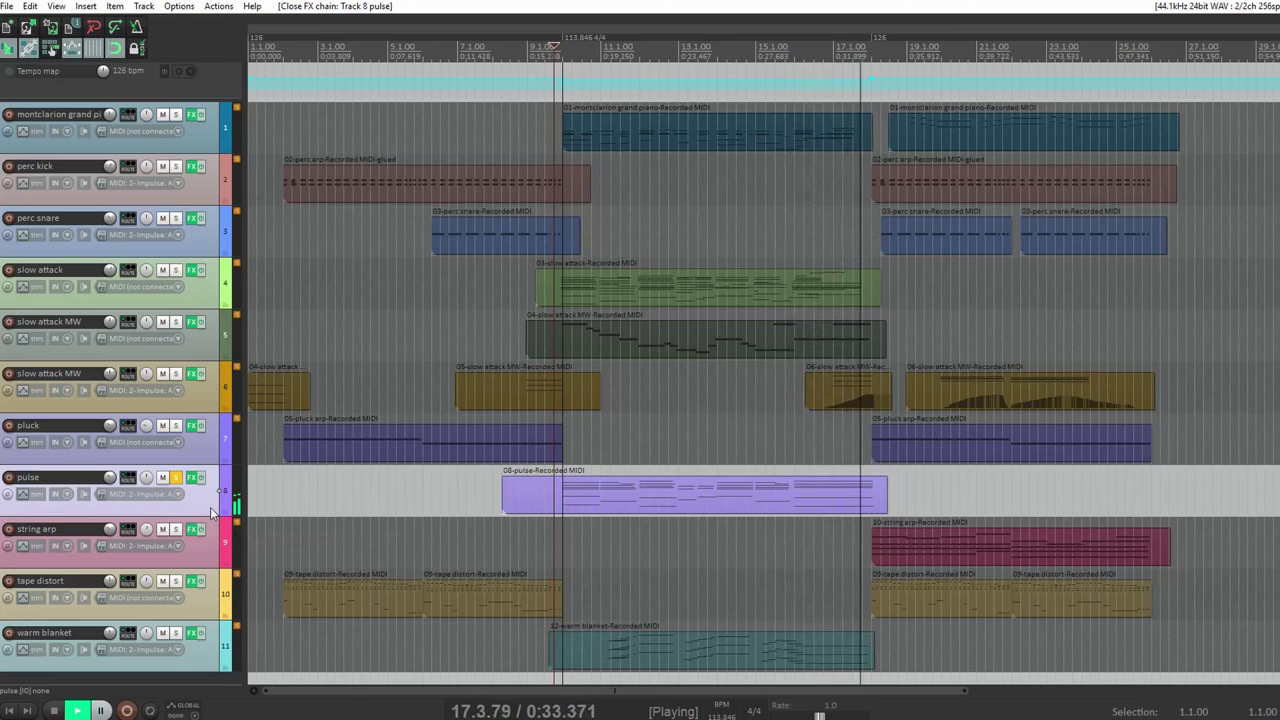
left_click(175, 478)
key("space")
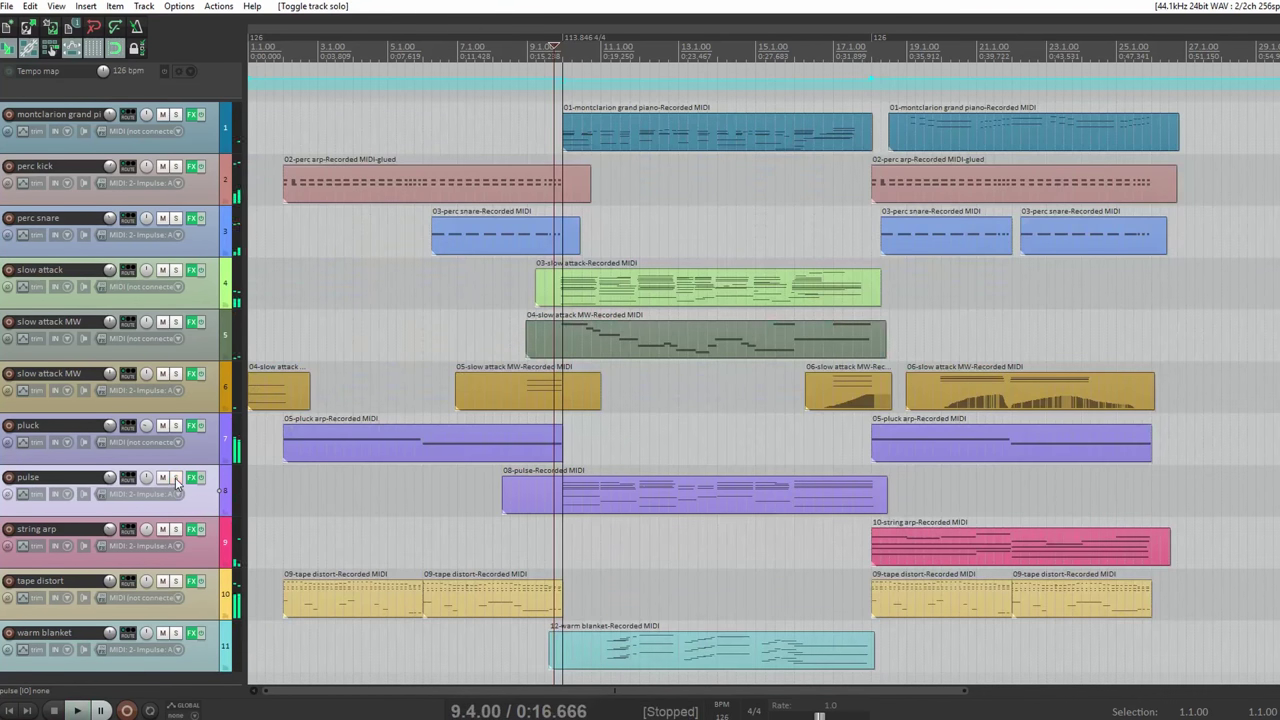
Play string arp, nudge Kontakt's Attack knob up, then close its window and stop.
left_click(192, 531)
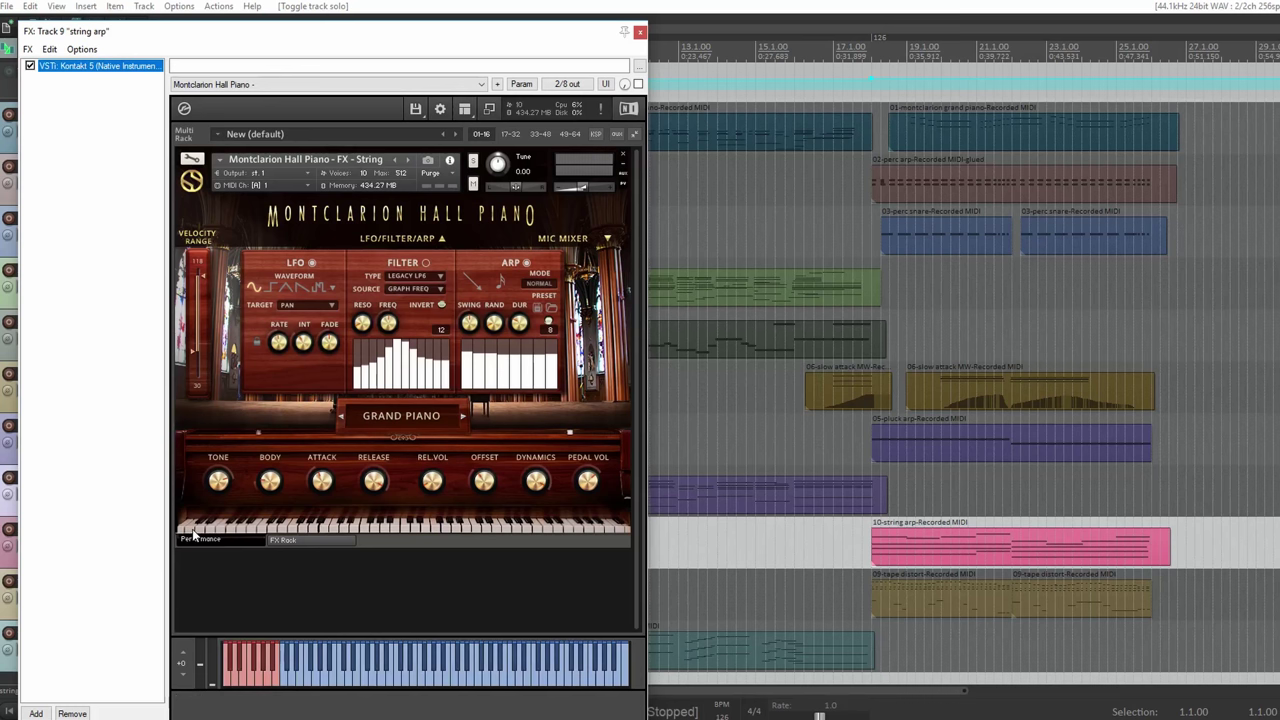
key("space")
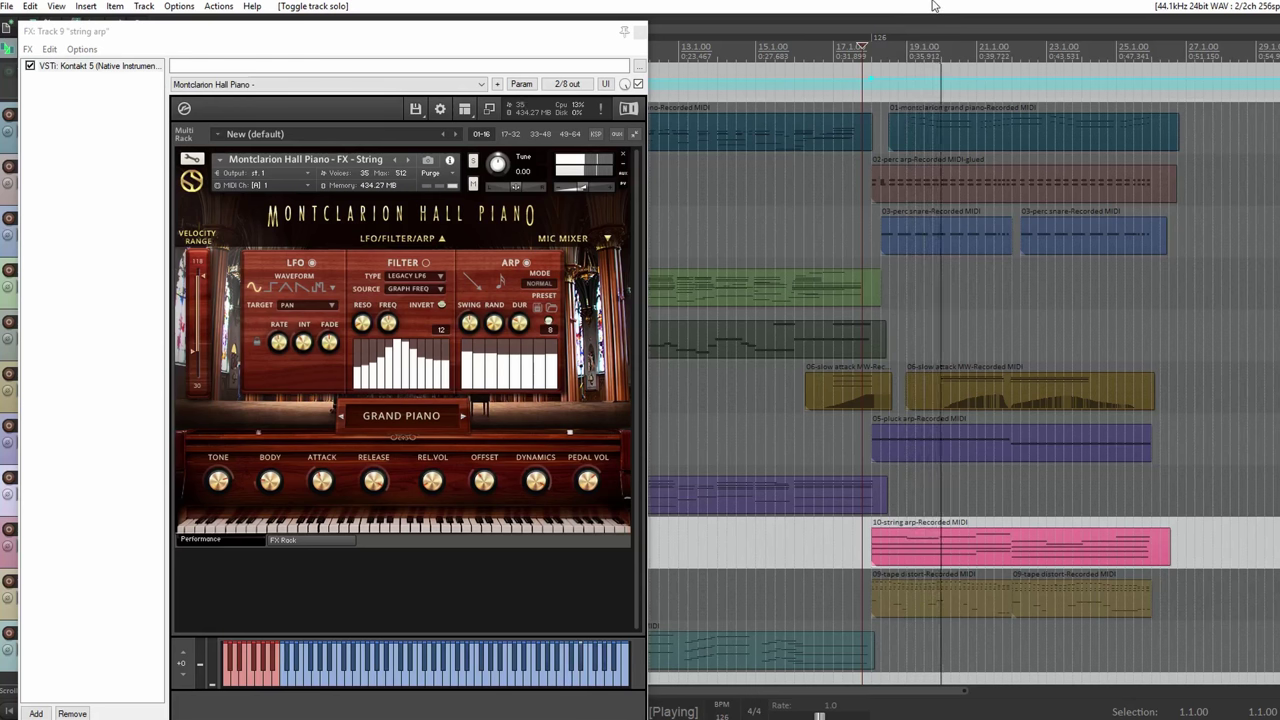
left_click(320, 500)
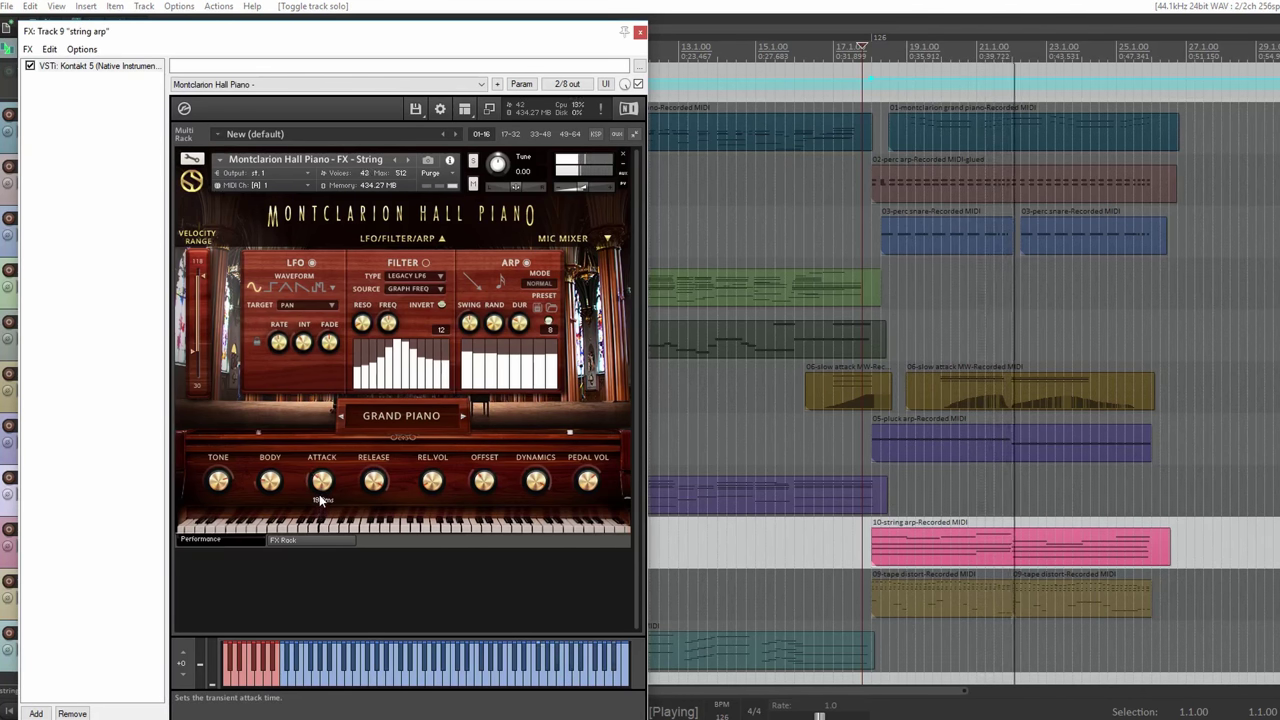
mouse_move(319, 494)
left_mouse_down()
mouse_move(322, 480)
mouse_move(322, 495)
left_mouse_up()
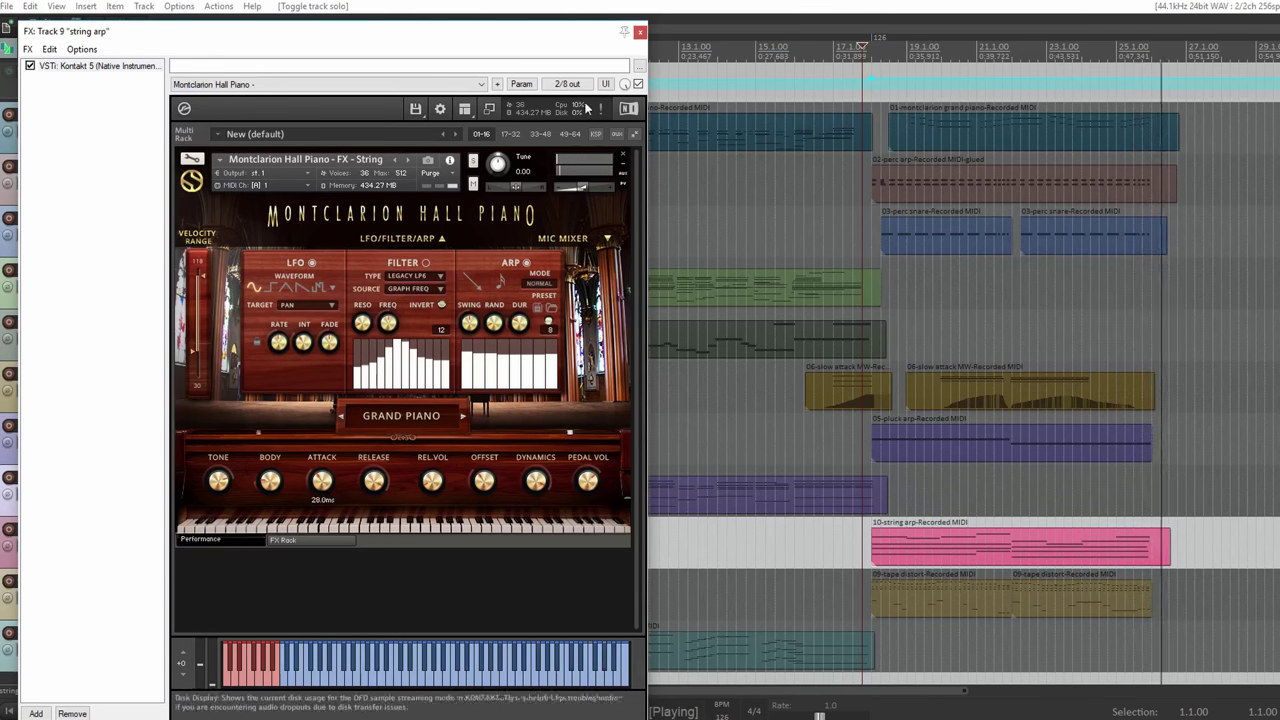
key("Escape")
key("space")
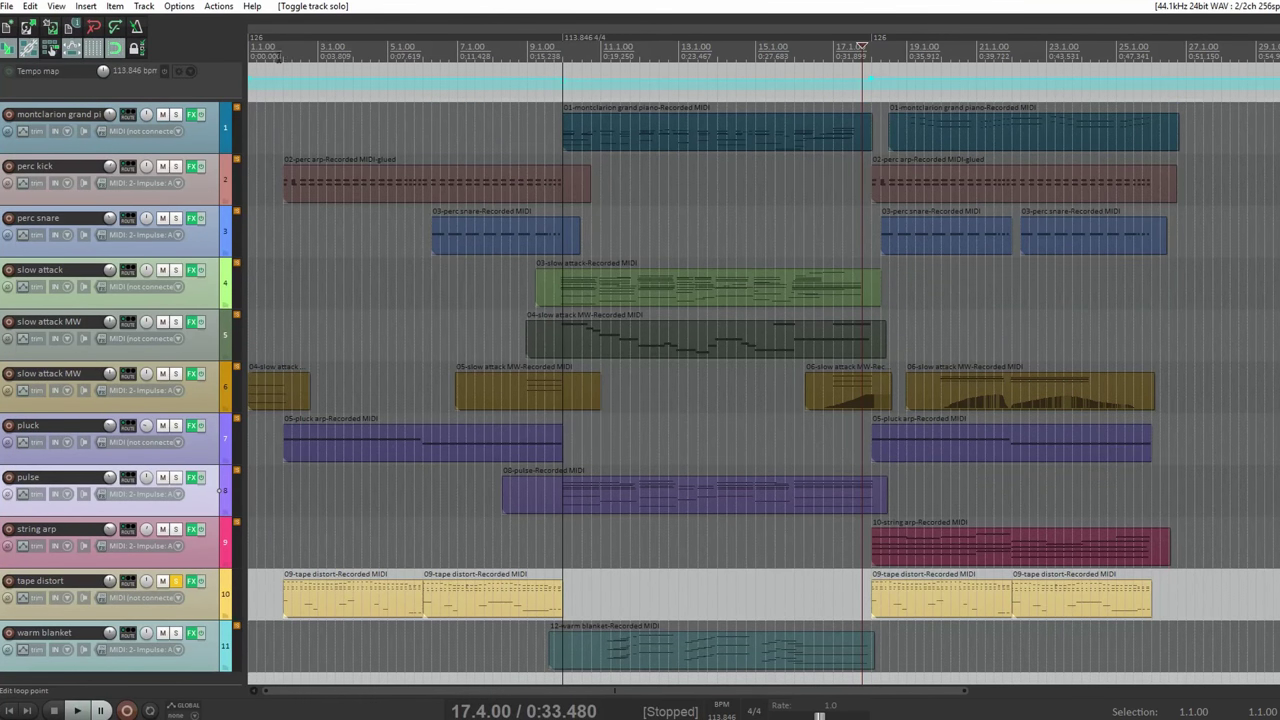
Play the tape distort track from the project start with its piano instrument window open.
key("Home")
left_click(193, 582)
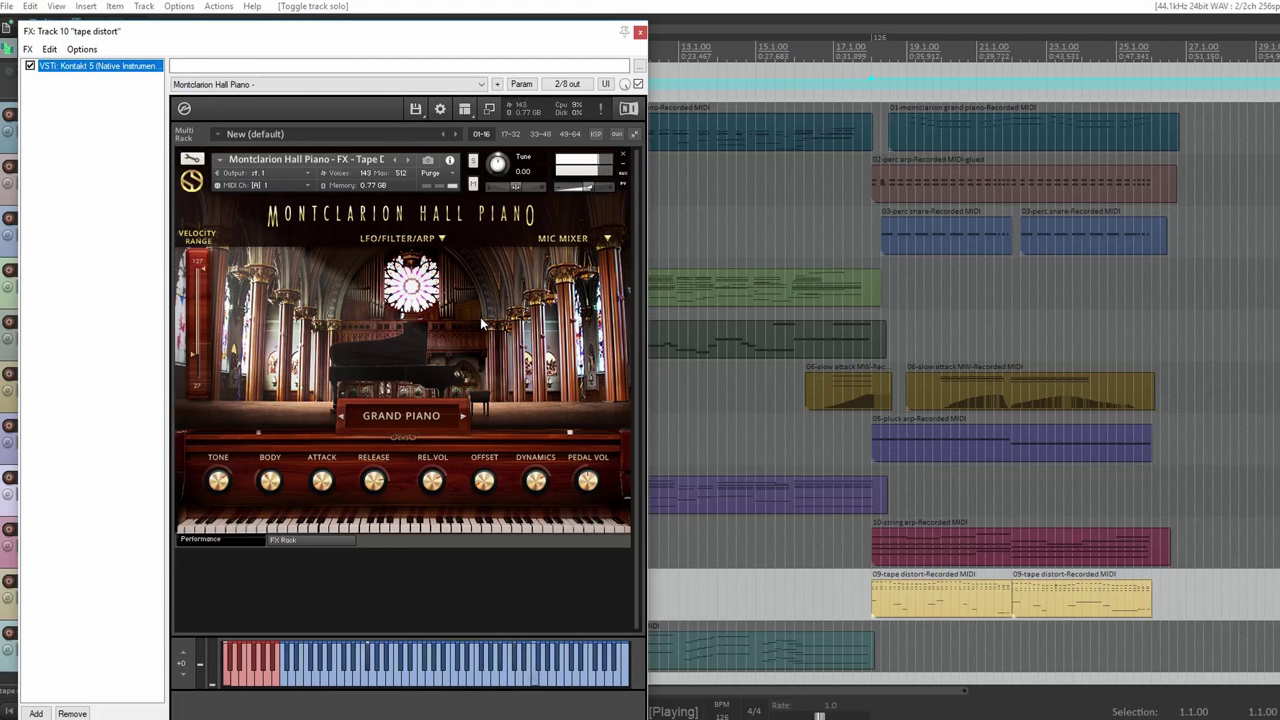
key("space")
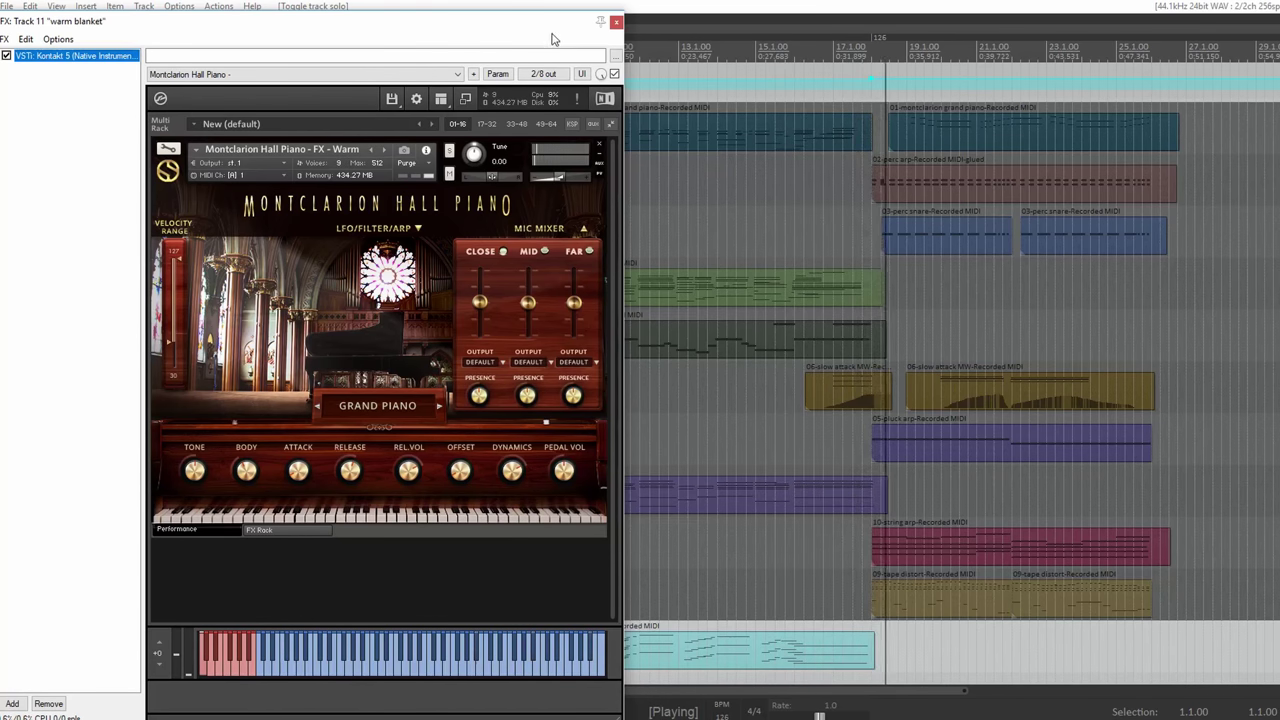
Stop playback and switch from warm blanket to track 1's Montclarion Hall Piano, left on Grand Piano.
left_click(616, 21)
key("space")
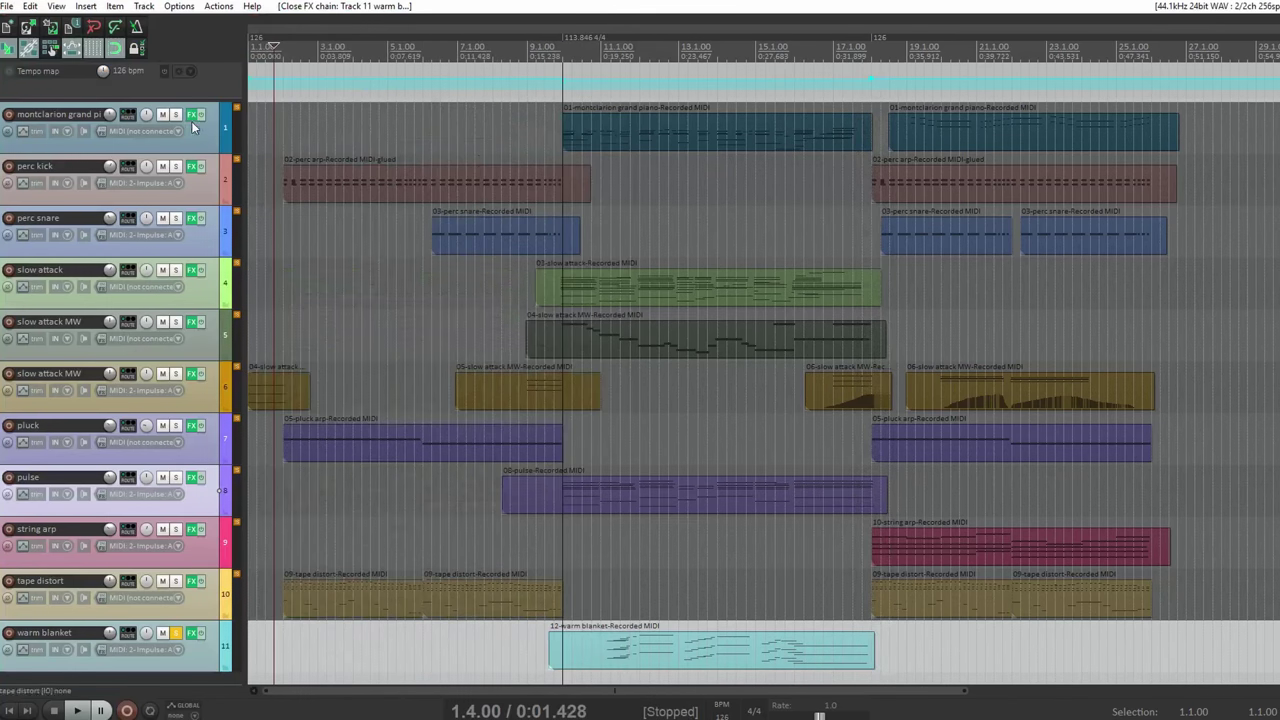
left_click(193, 117)
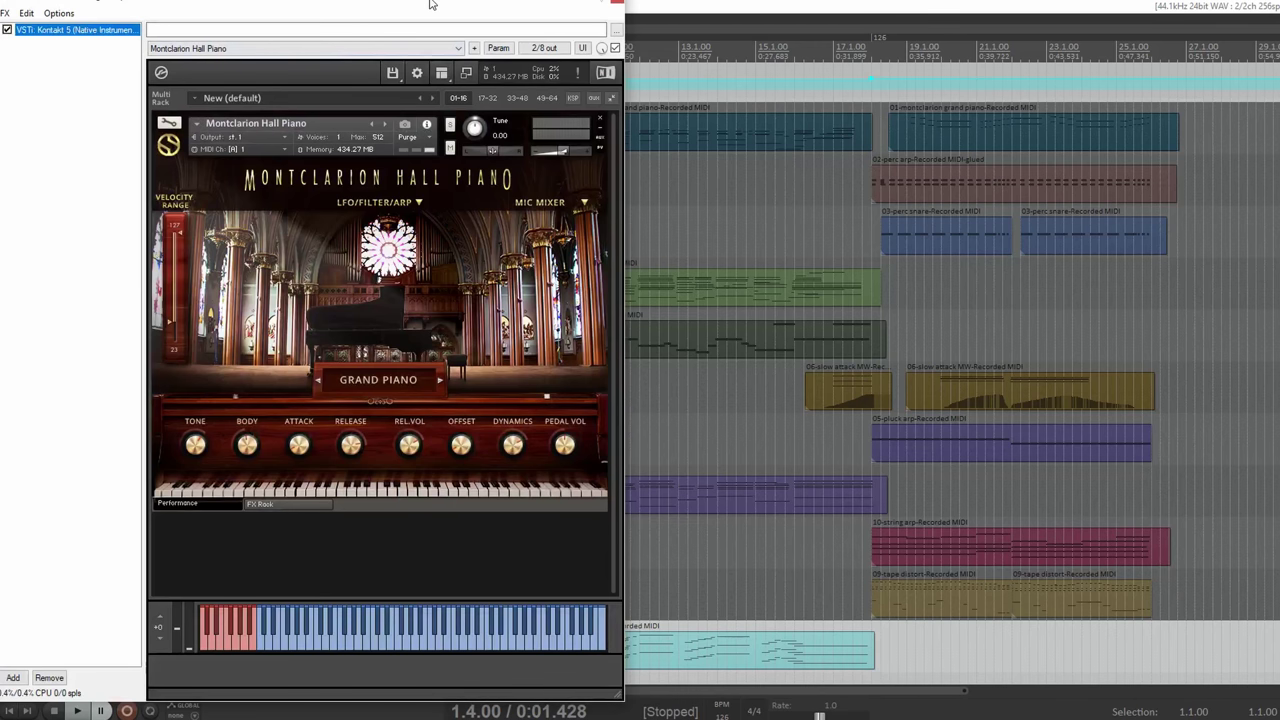
left_click_drag(430, 4, 483, 0)
left_click(455, 370)
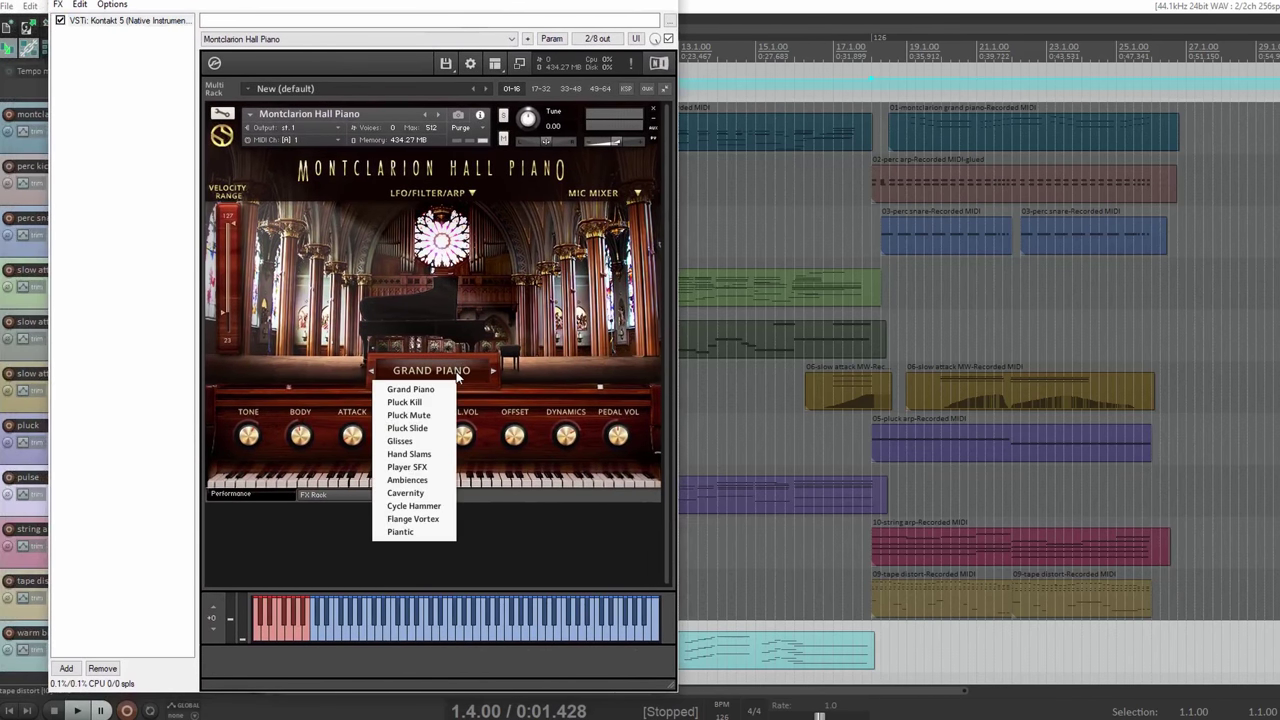
left_click(567, 370)
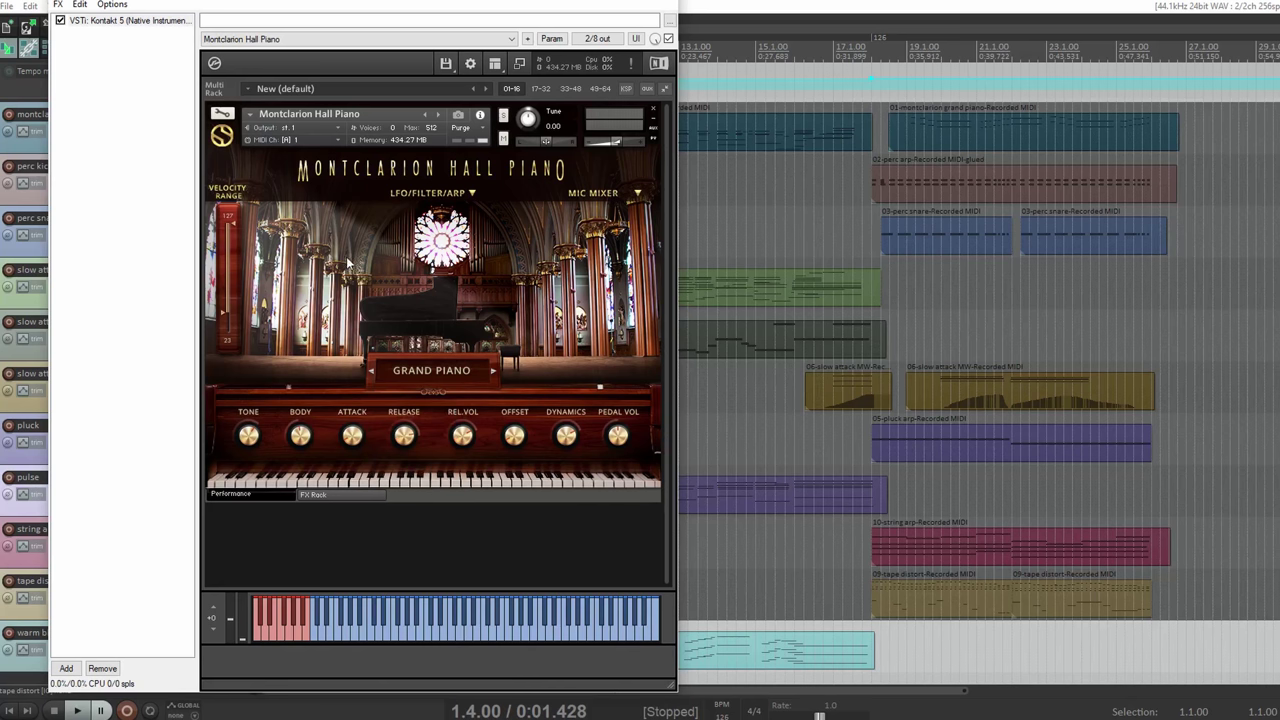